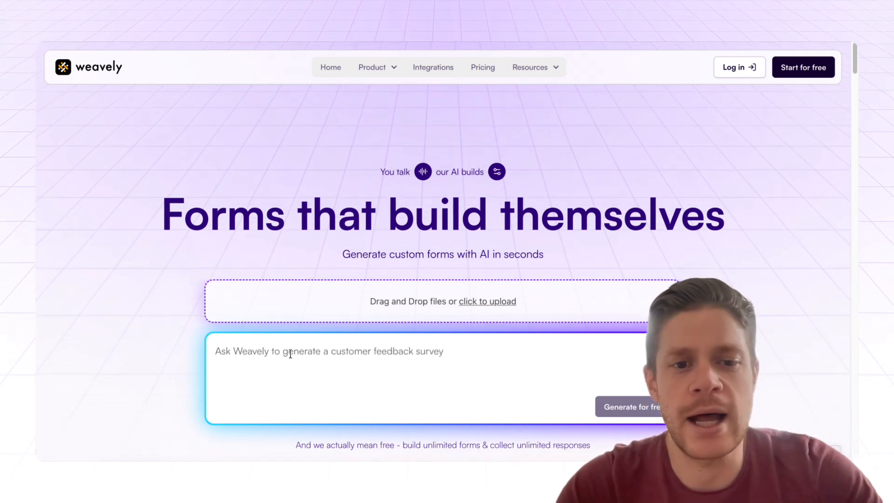
# Generate a form from the prompt 'I'm looking for a registration form for my birthday party'.
pyautogui.click(290, 353)
pyautogui.write("I'm looking for ")
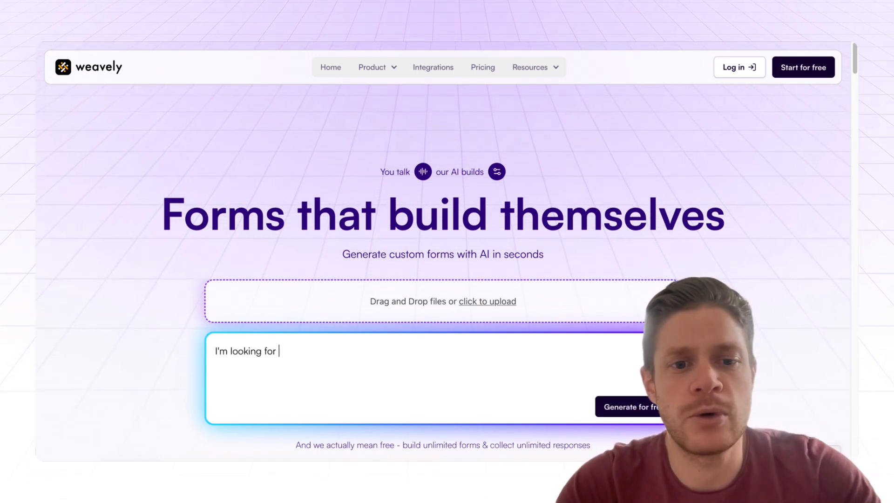
pyautogui.write('a regisr')
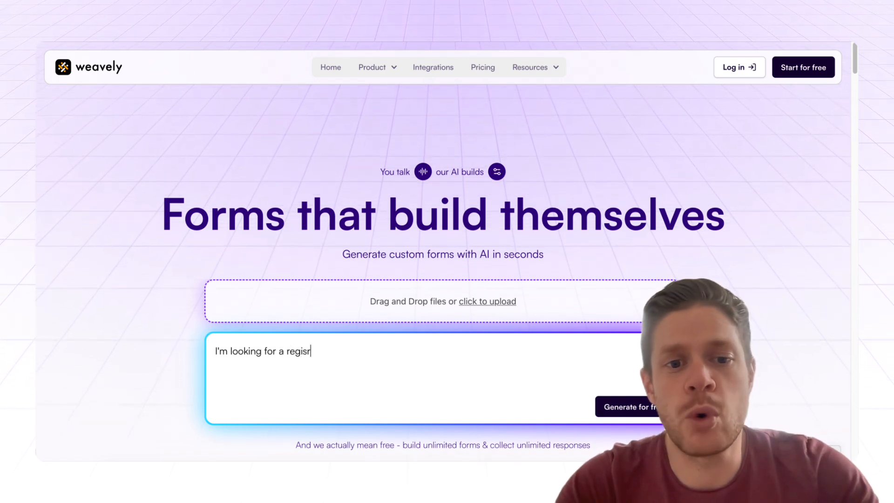
pyautogui.write('at')
pyautogui.press('BackSpace')
pyautogui.press('BackSpace')
pyautogui.press('BackSpace')
pyautogui.write('t')
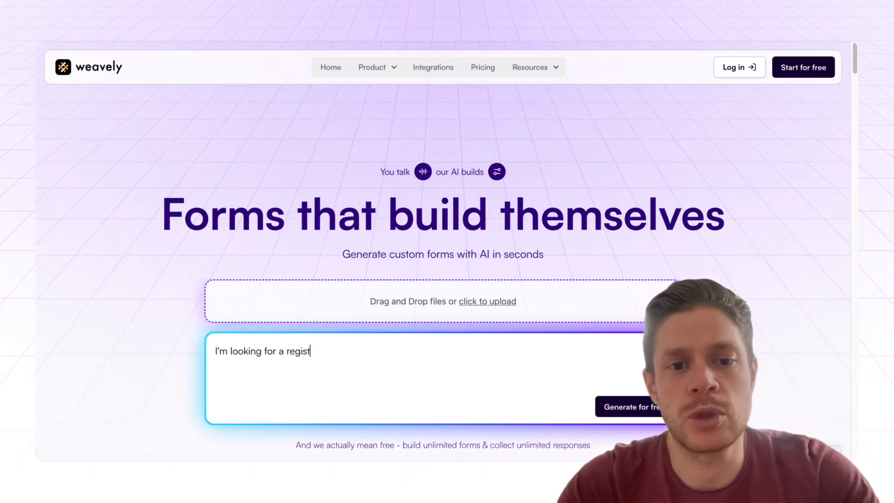
pyautogui.write('ration form for my ')
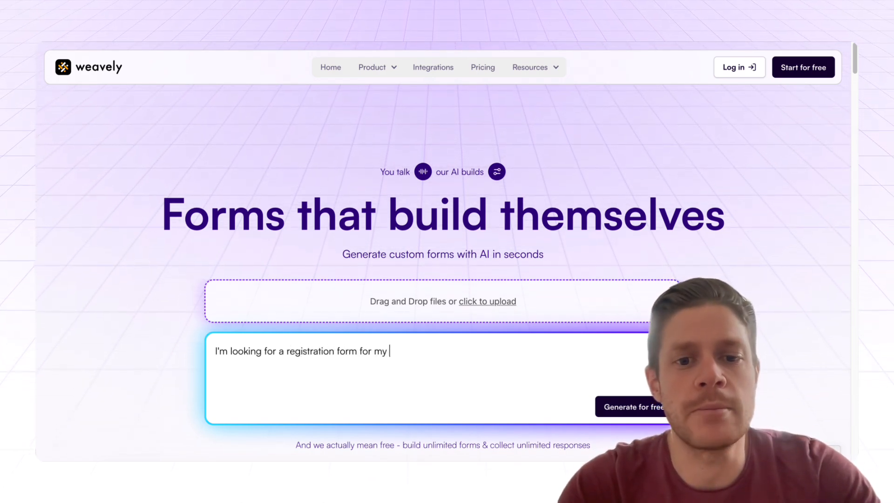
pyautogui.write('birthday par')
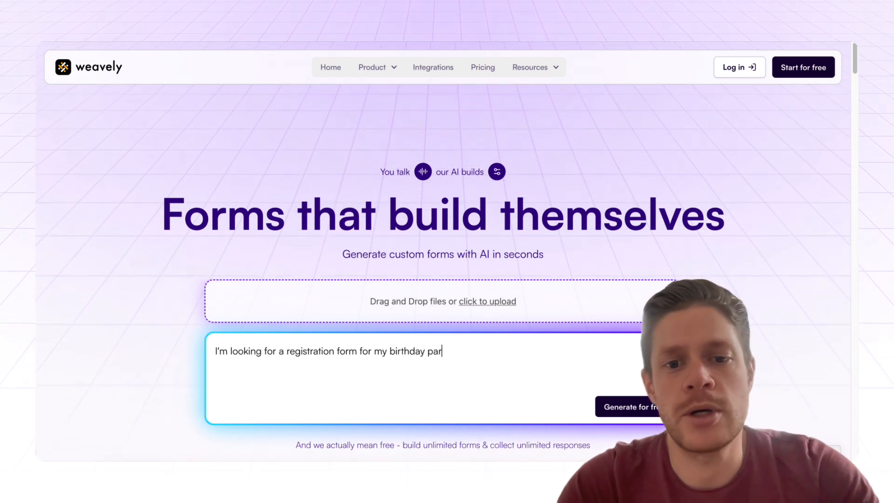
pyautogui.write('ty')
pyautogui.click(636, 410)
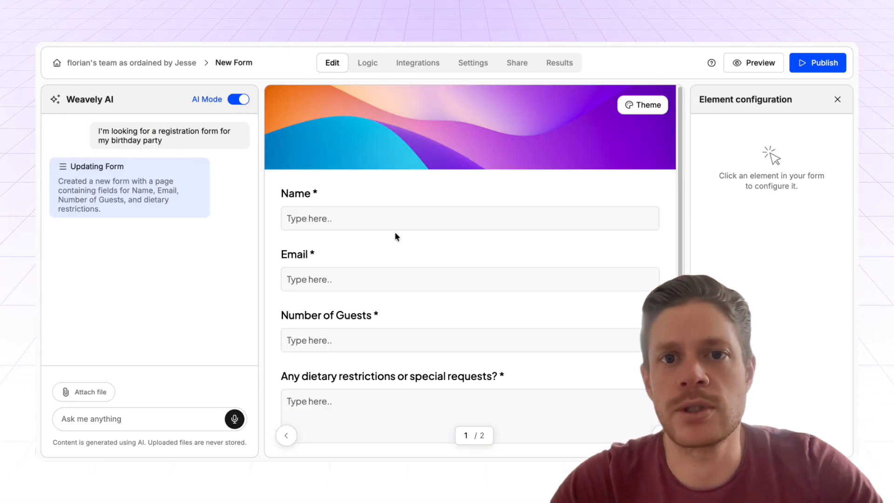
# Scroll through the generated form, test its Submit button, and return to the first page.
pyautogui.scroll(-2, 491, 255)
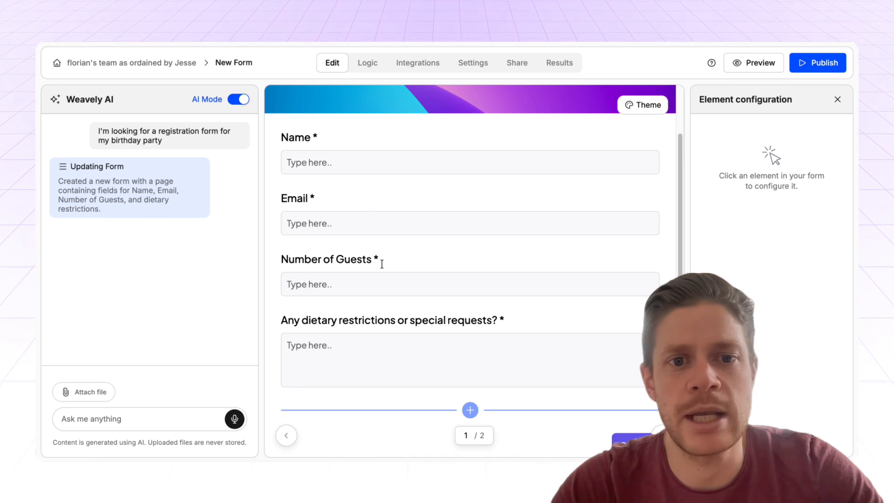
pyautogui.scroll(-1, 427, 198)
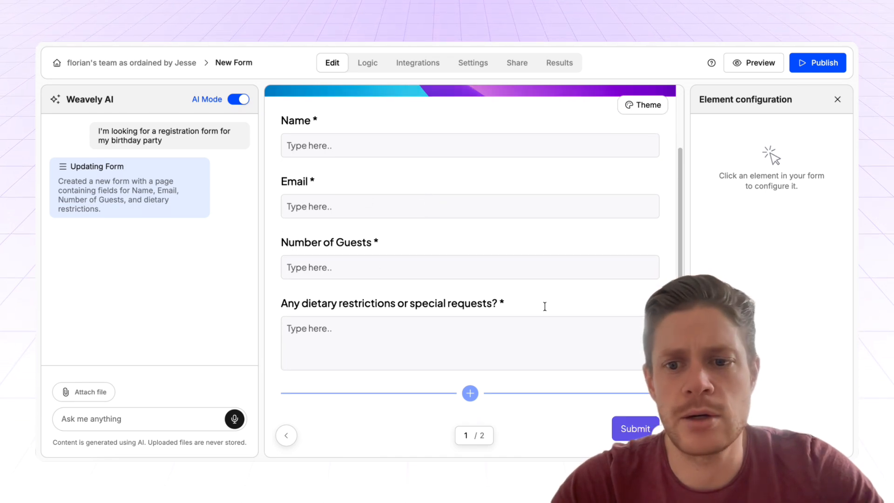
pyautogui.click(634, 429)
pyautogui.click(287, 435)
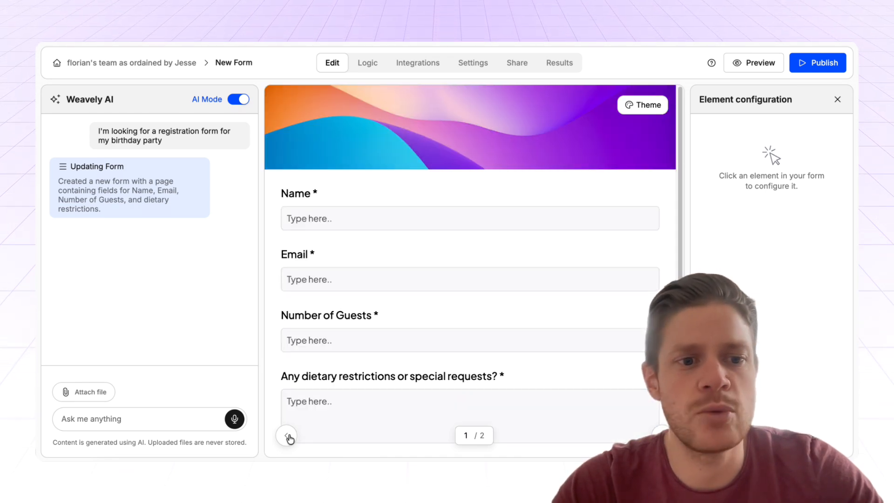
# Ask Weavely AI to 'Make the background visual more fun and birthday like'.
pyautogui.click(145, 426)
pyautogui.write('MAke the')
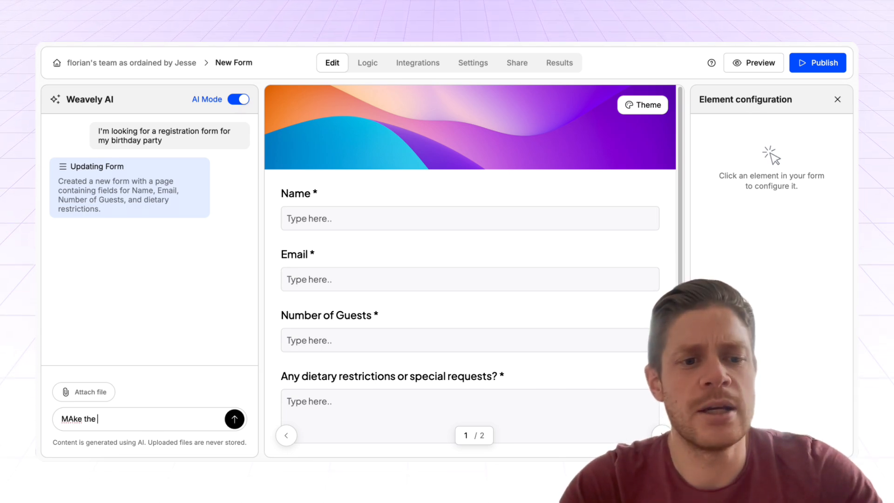
pyautogui.write(' background visual m')
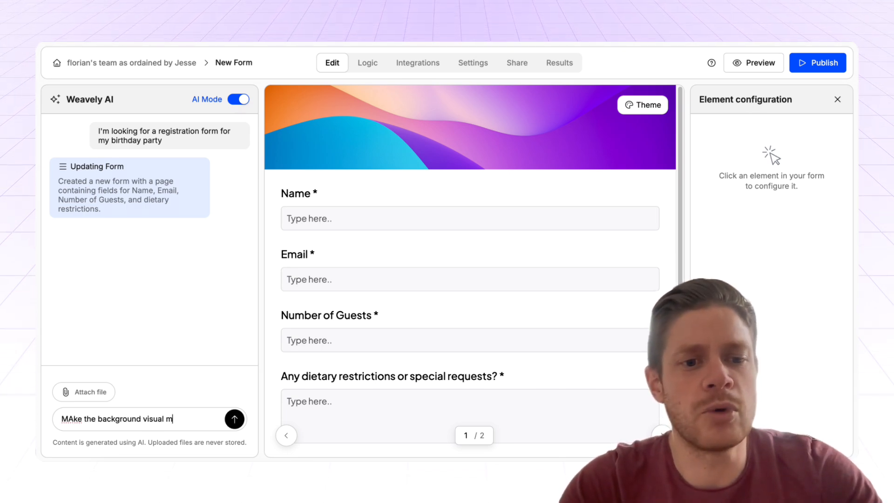
pyautogui.write('ore fun and birthday like')
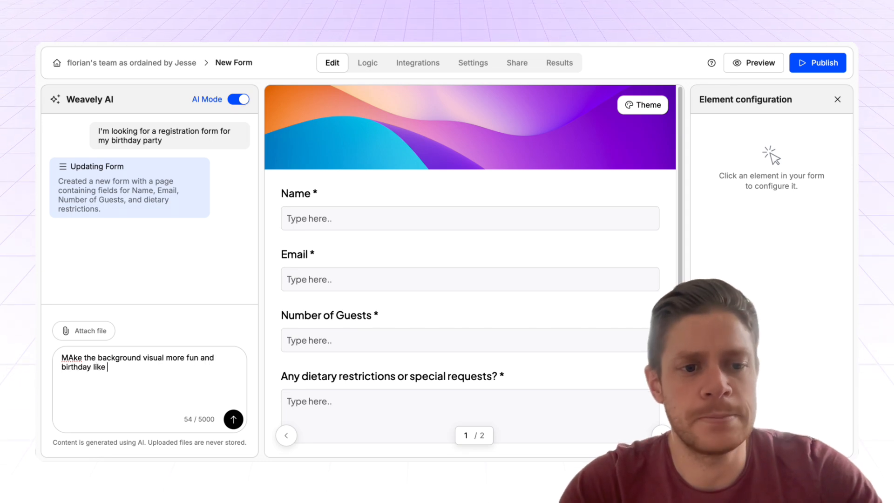
pyautogui.press('Return')
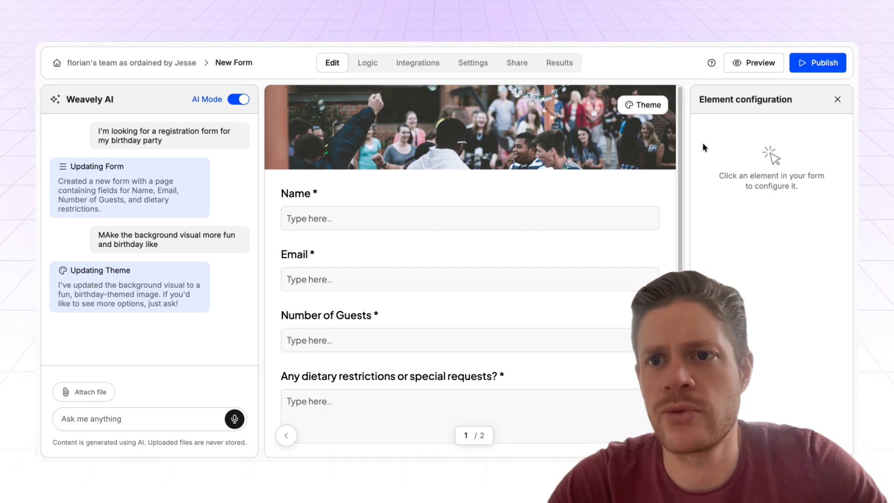
# Switch the form theme to the wider layout and preview the finished form.
pyautogui.click(645, 105)
pyautogui.scroll(-5, 768, 279)
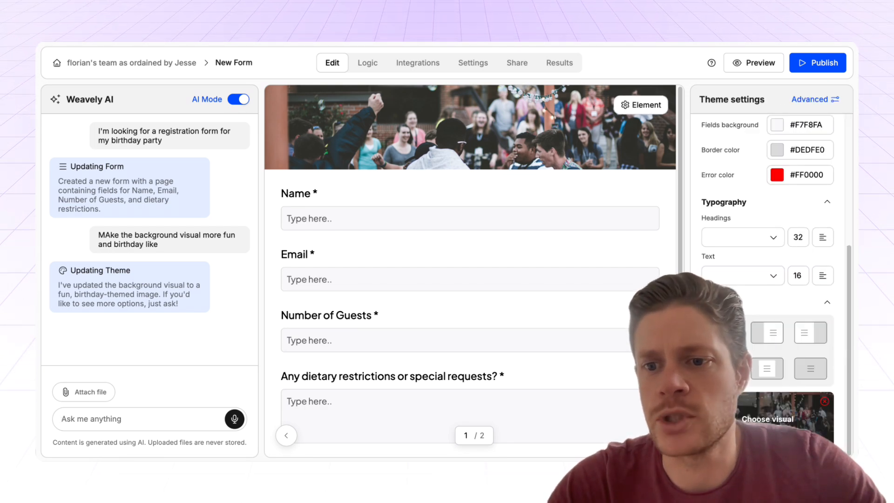
pyautogui.click(769, 336)
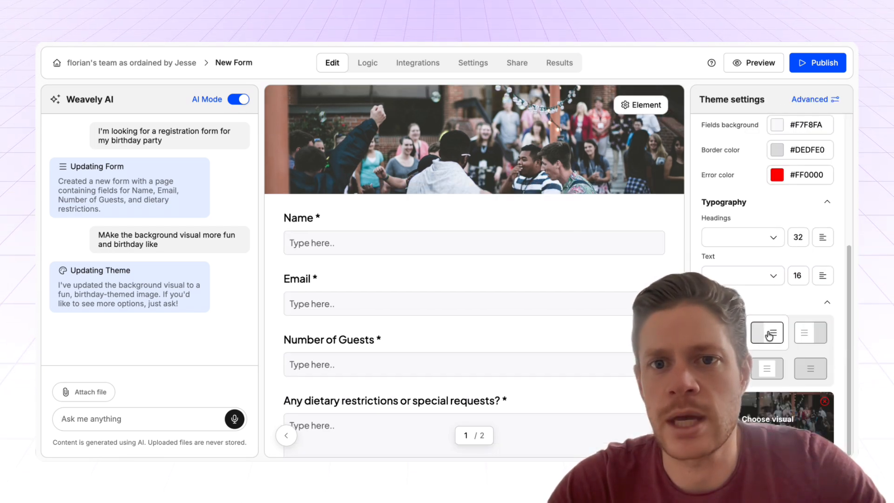
pyautogui.click(760, 62)
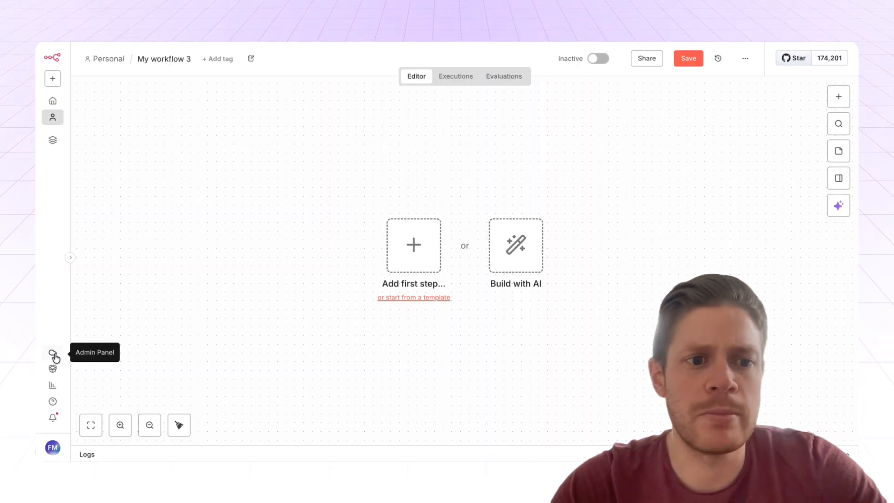
# Leave the unsaved workflow and go to the n8n cloud dashboard.
pyautogui.click(55, 355)
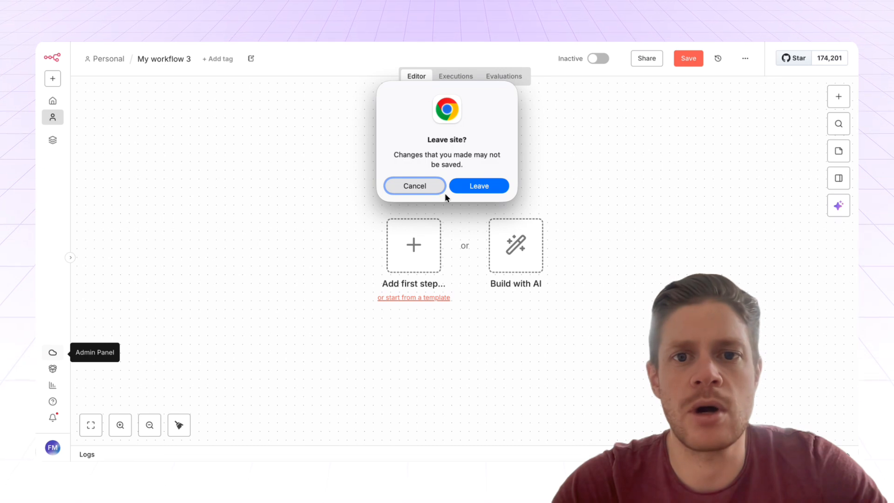
pyautogui.click(465, 188)
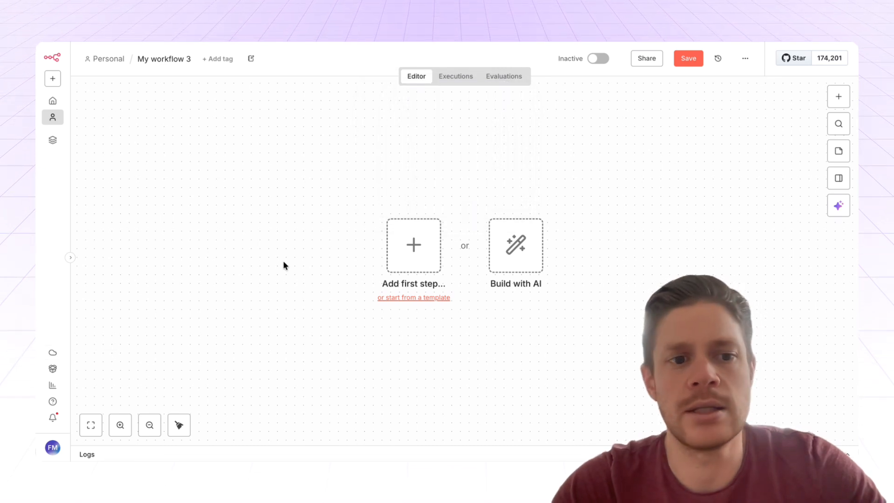
pyautogui.click(57, 352)
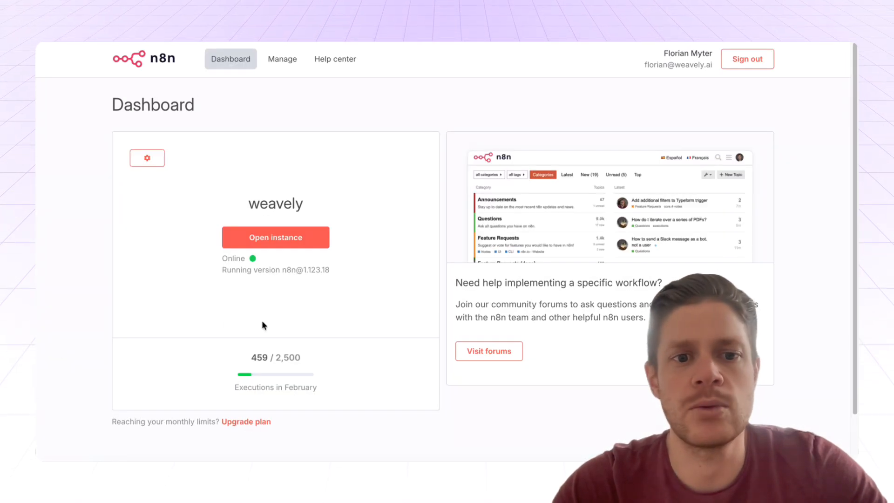
# Confirm verified community nodes are allowed in workspace settings, then open the n8n instance.
pyautogui.click(147, 157)
pyautogui.scroll(-3, 423, 261)
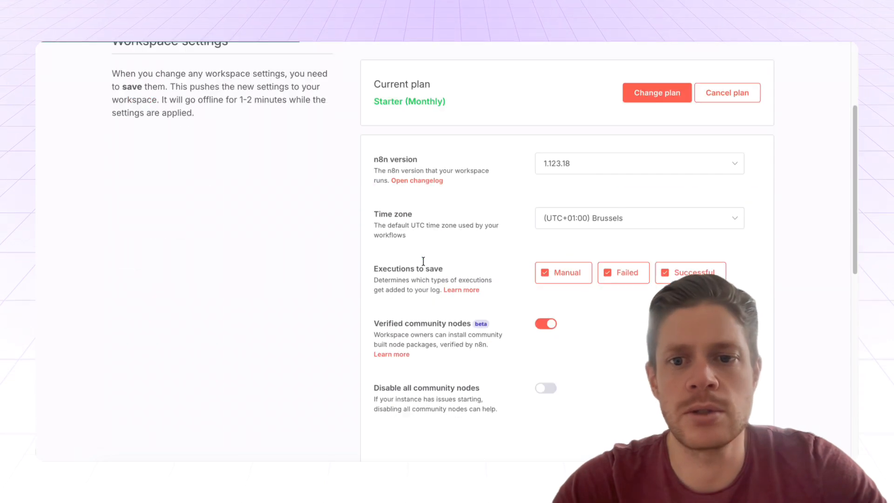
pyautogui.scroll(1, 423, 261)
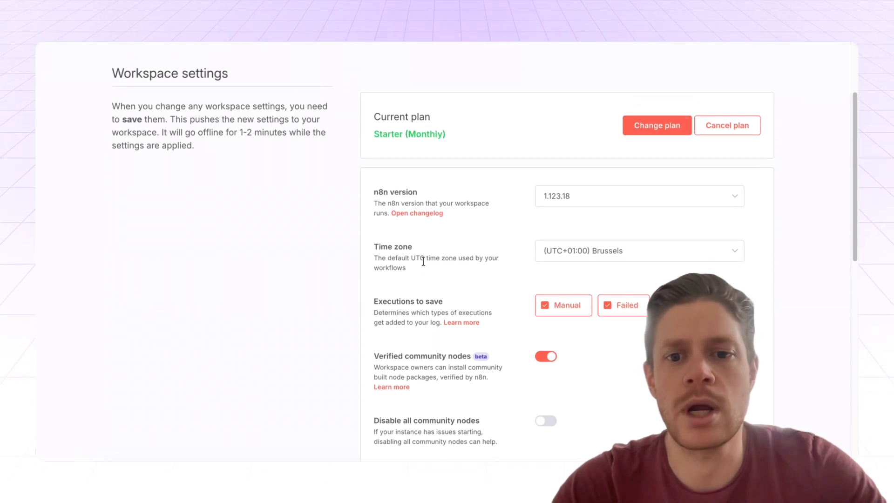
pyautogui.scroll(-1, 512, 302)
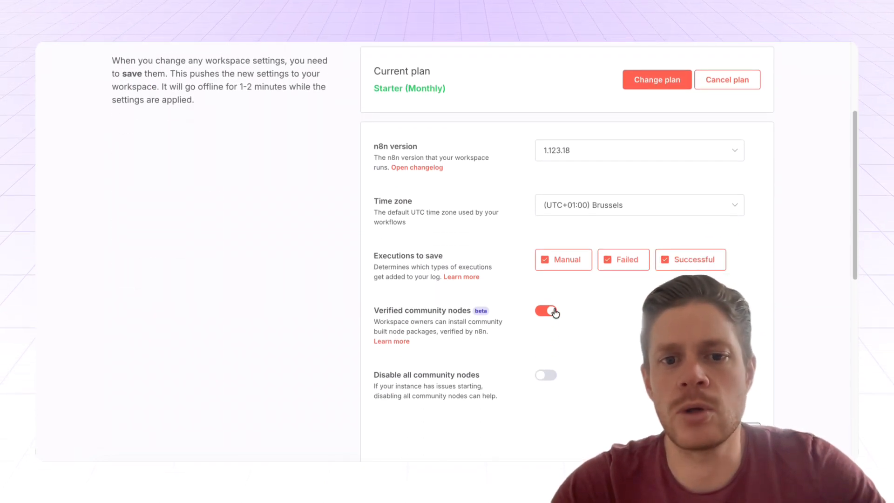
pyautogui.scroll(3, 524, 311)
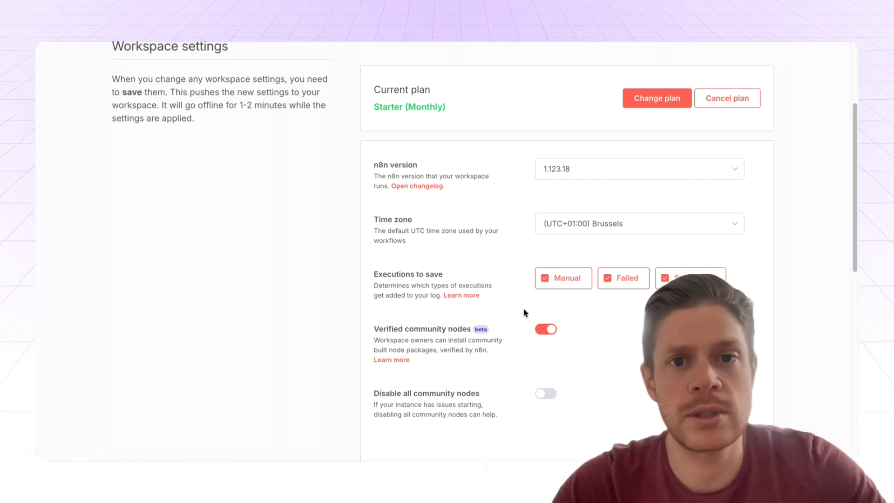
pyautogui.scroll(1, 523, 312)
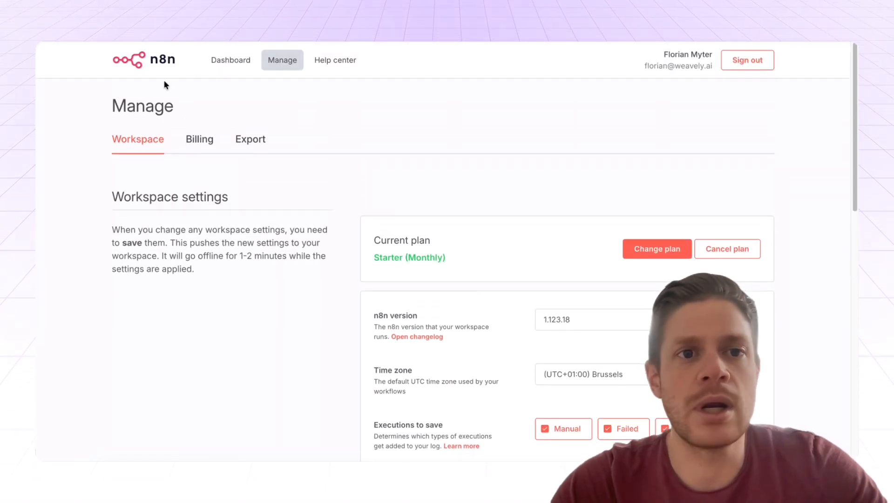
pyautogui.click(231, 58)
pyautogui.click(278, 238)
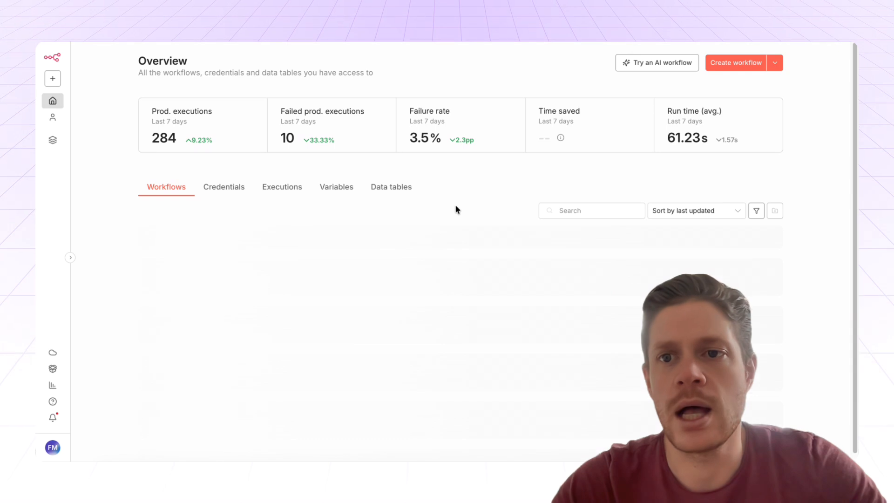
# Create a new workflow and install the Weavely Trigger node found by searching 'weave'.
pyautogui.click(743, 65)
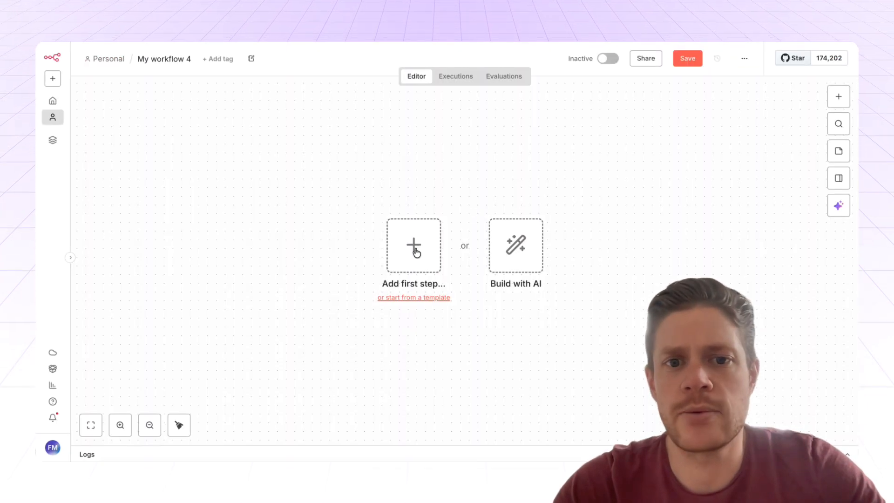
pyautogui.click(415, 249)
pyautogui.write('weave')
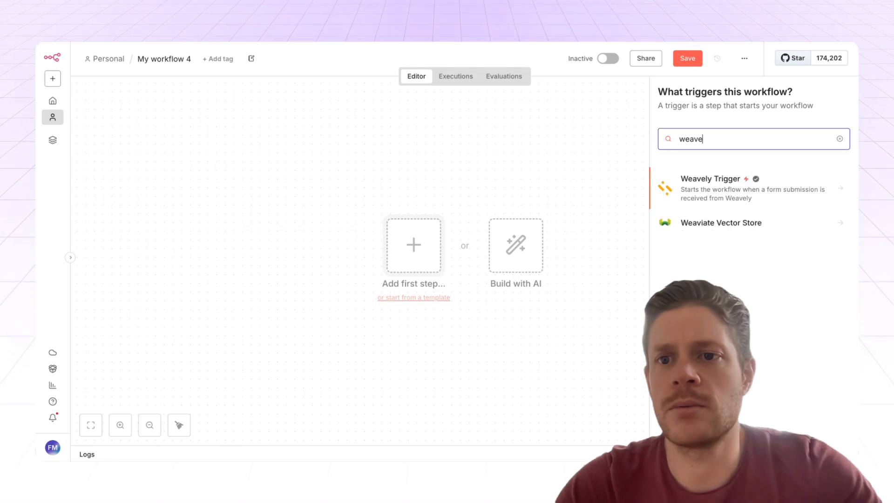
pyautogui.click(723, 184)
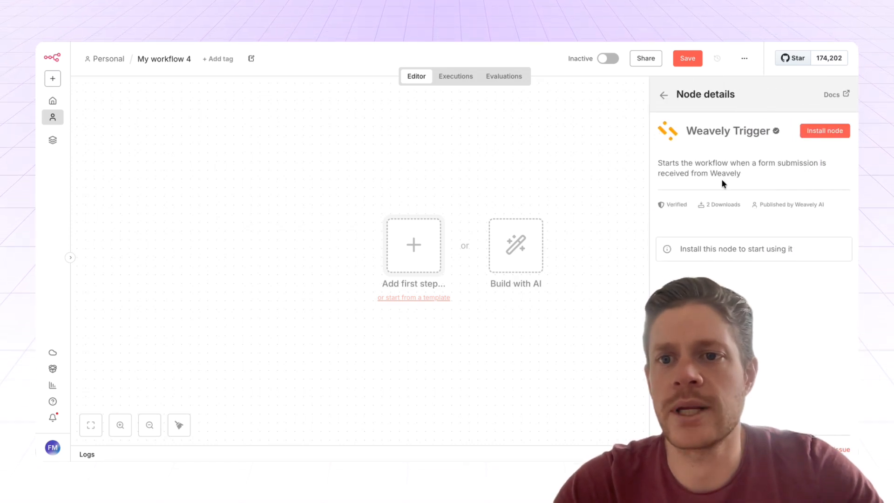
pyautogui.click(823, 132)
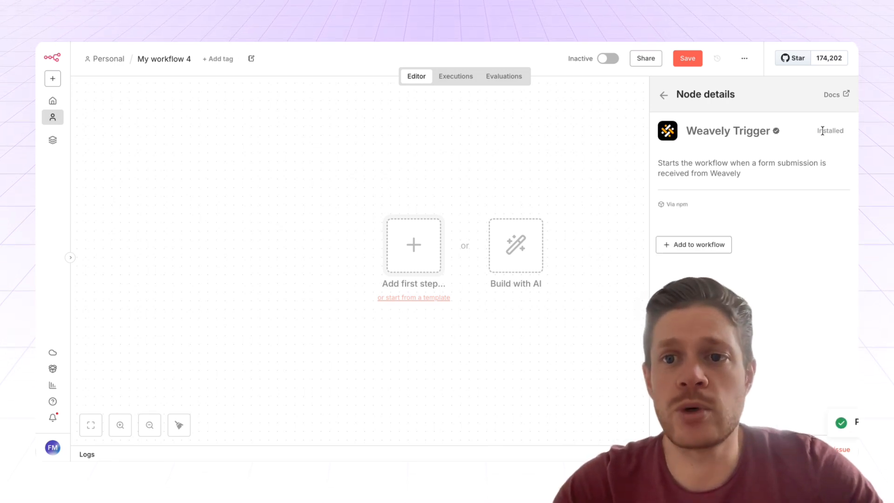
# Add the Weavely Trigger to the workflow and start creating a new Weavely credential.
pyautogui.click(697, 244)
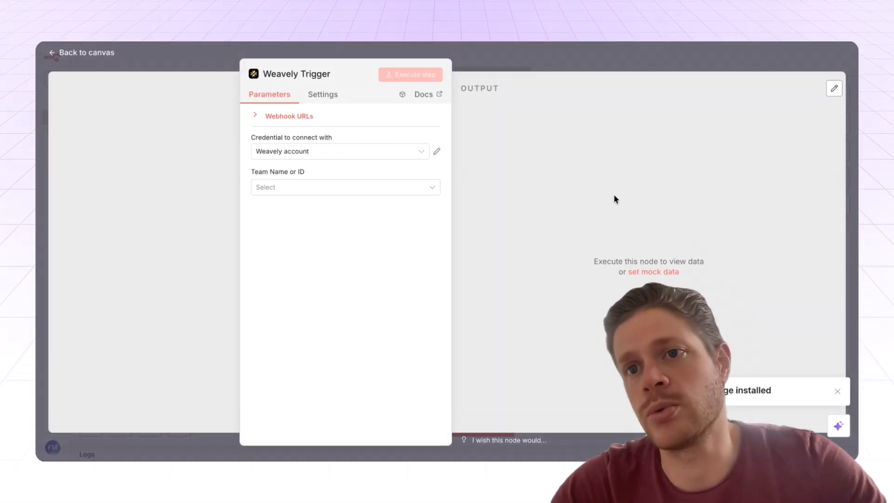
pyautogui.click(385, 158)
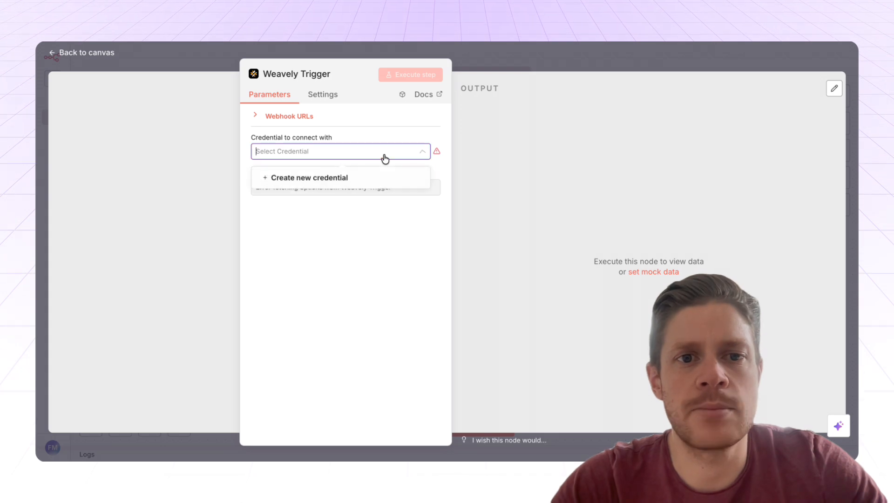
pyautogui.click(329, 178)
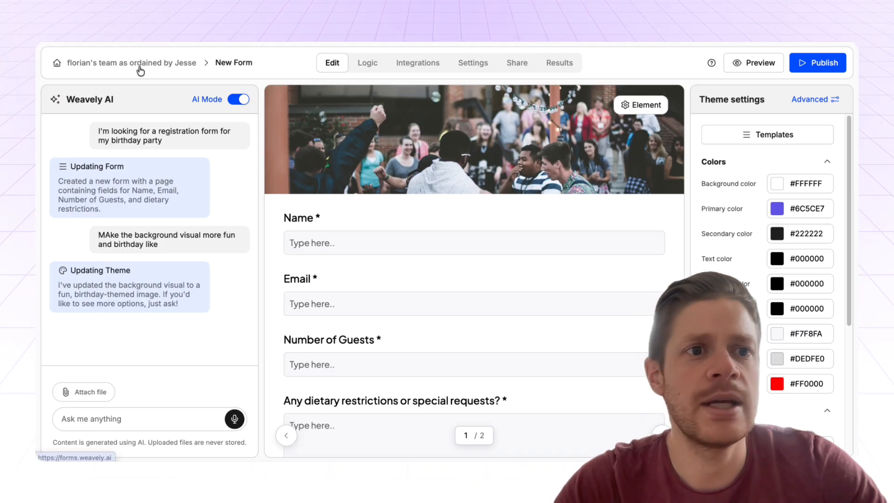
# Copy the n8n personal token from Weavely's Settings > Personal tokens page.
pyautogui.click(57, 65)
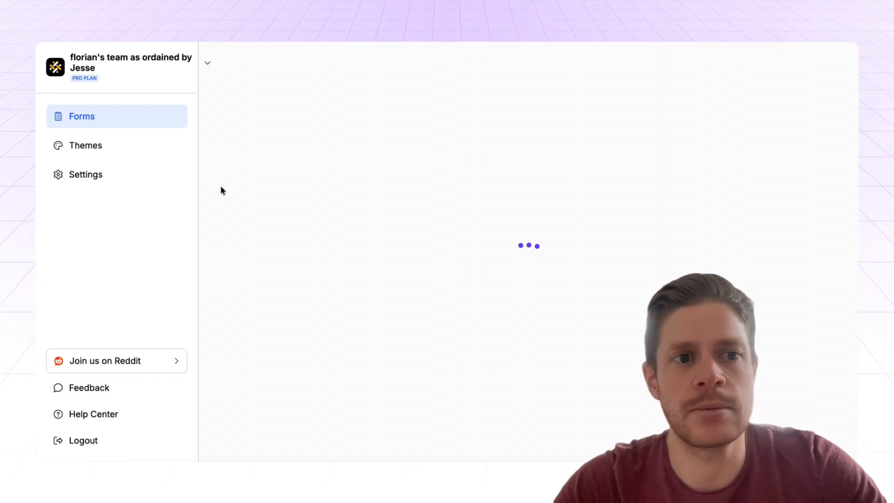
pyautogui.click(90, 179)
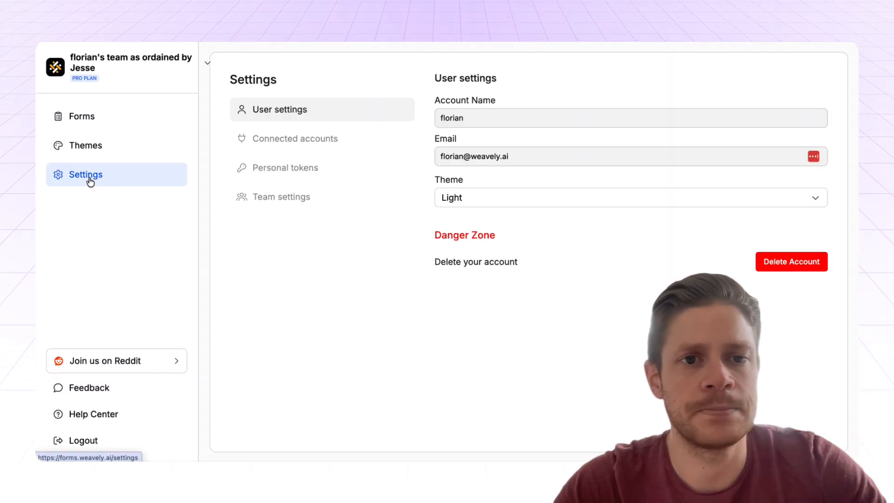
pyautogui.click(299, 170)
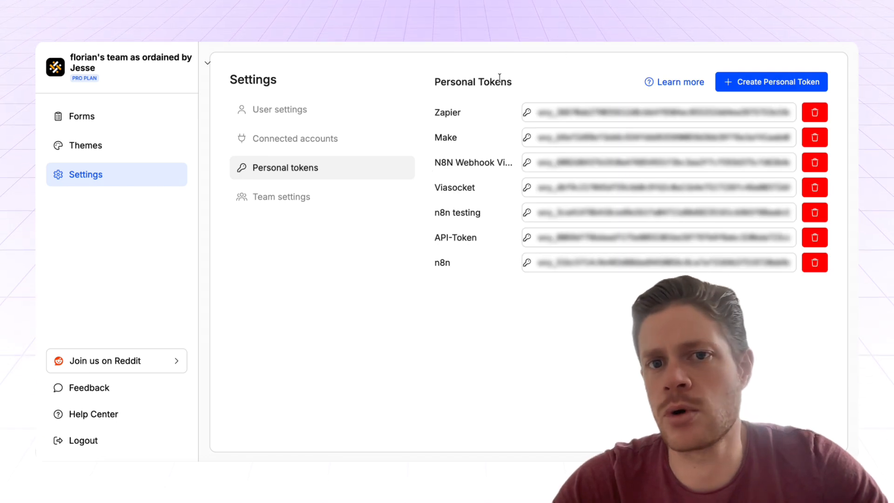
pyautogui.click(584, 268)
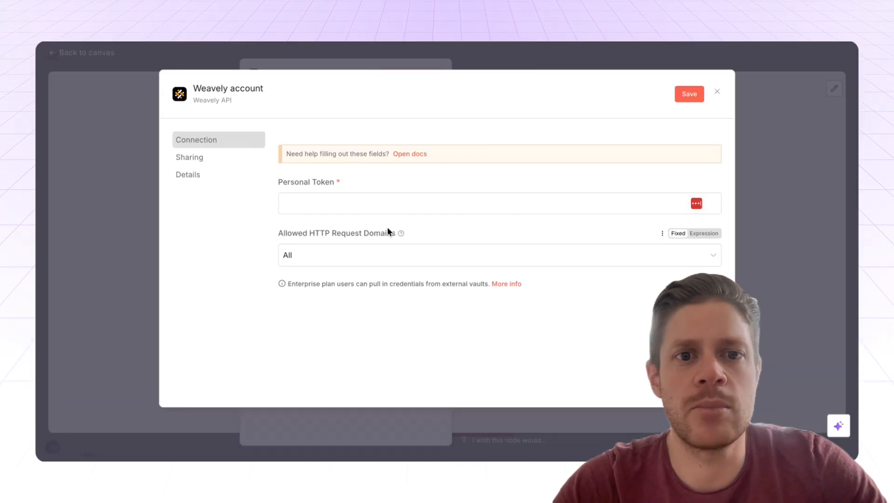
# Paste the copied token into the Weavely credential and save it.
pyautogui.click(351, 203)
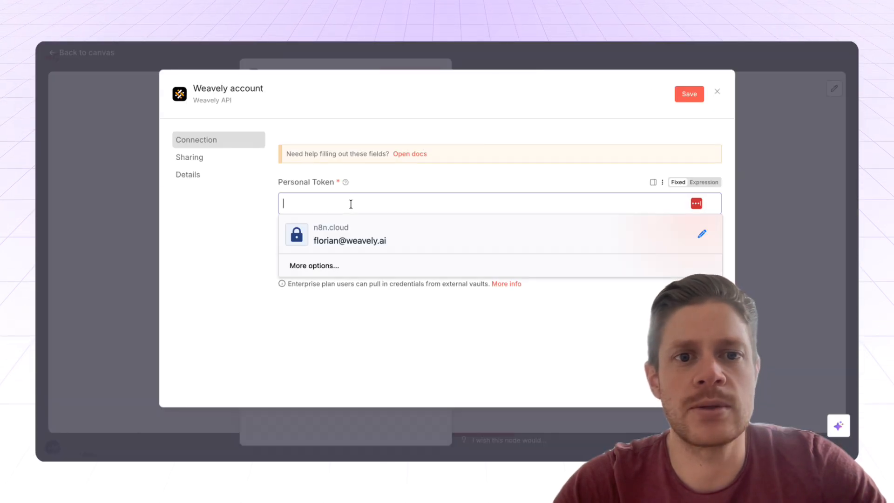
pyautogui.hotkey('ctrl', 'v')
pyautogui.click(689, 95)
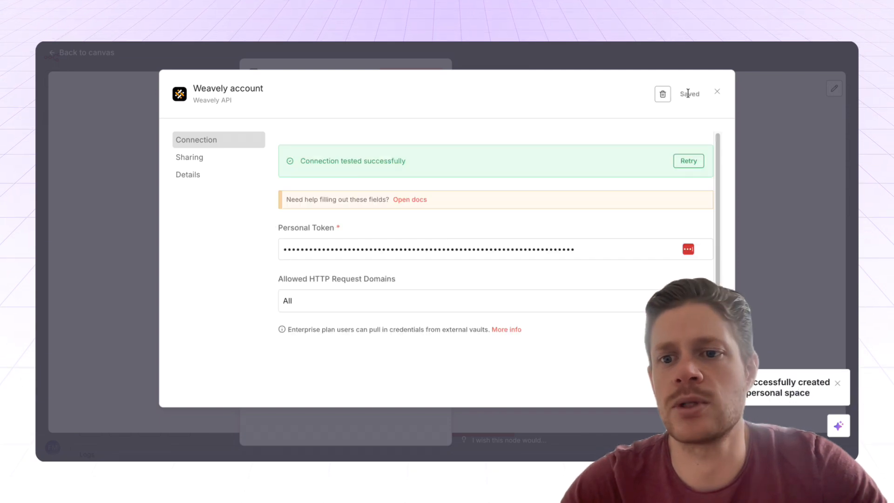
pyautogui.click(714, 95)
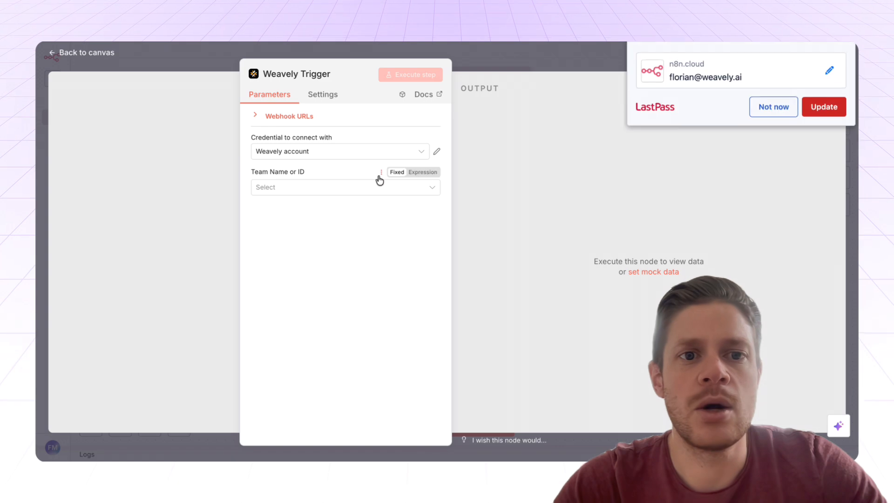
# Set the trigger to the first team and the Birthday Party Registration form.
pyautogui.click(348, 188)
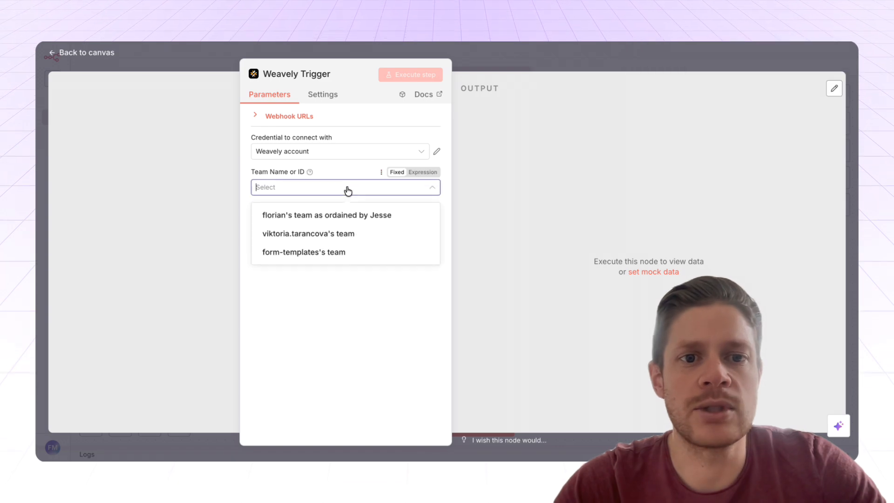
pyautogui.click(344, 214)
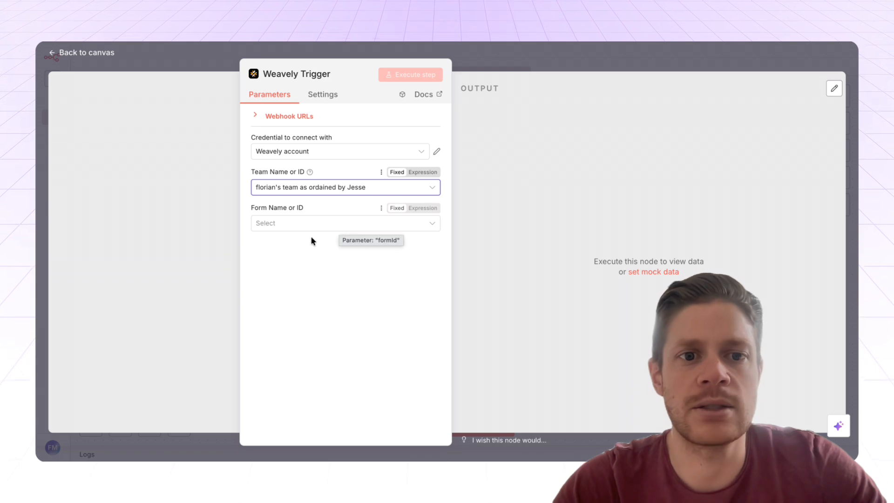
pyautogui.click(383, 227)
pyautogui.write('birthday')
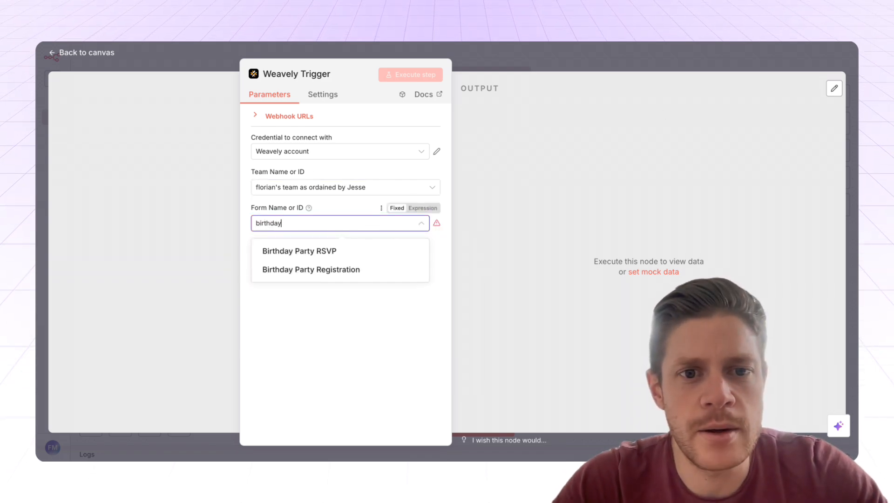
pyautogui.click(362, 271)
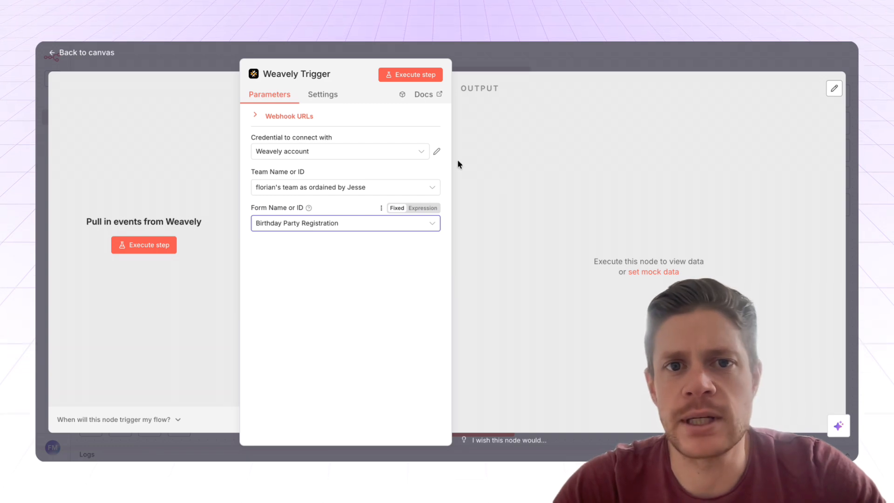
# Start listening for a test event and open the form's shared link in a new tab.
pyautogui.click(399, 78)
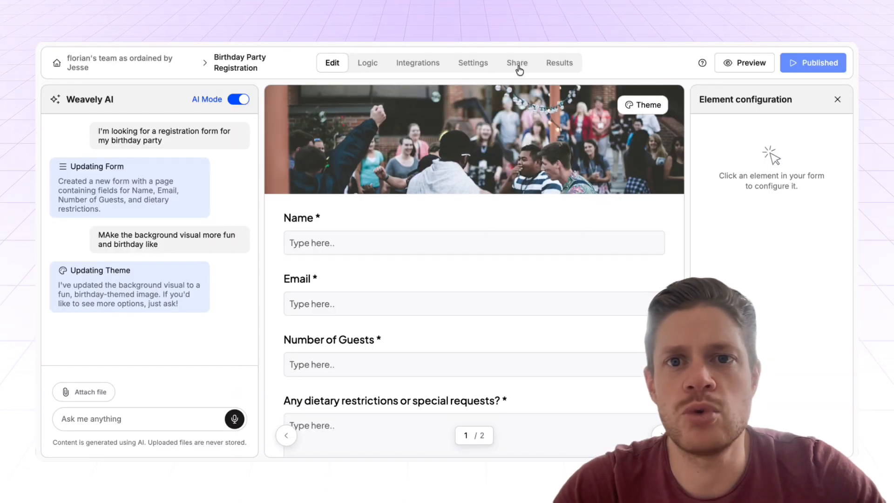
pyautogui.click(518, 64)
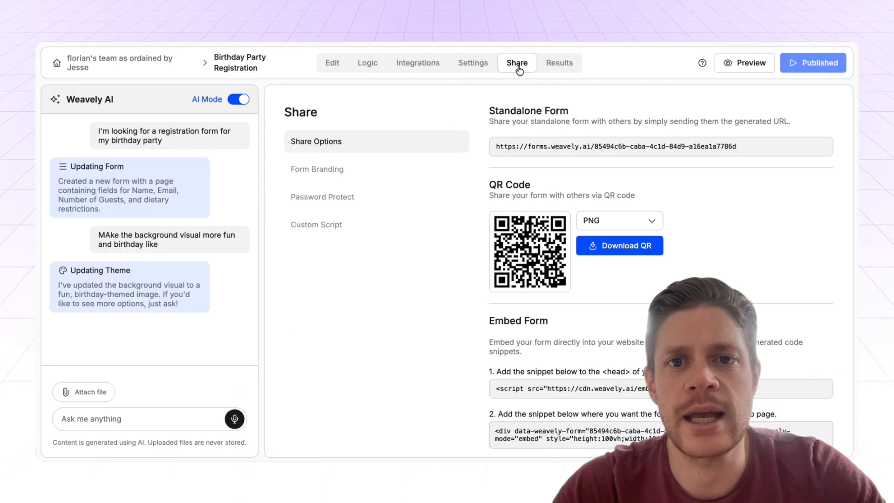
pyautogui.click(610, 150)
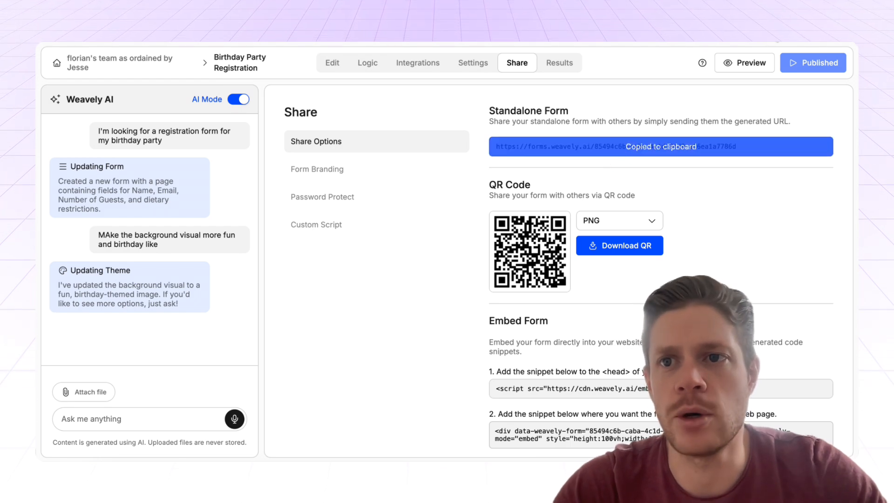
pyautogui.press('super+t')
pyautogui.press('super+v')
pyautogui.press('Return')
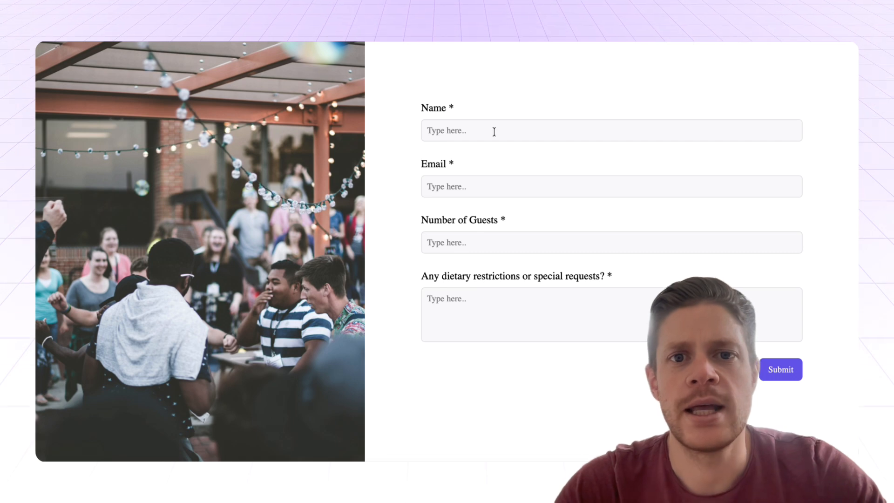
# Submit a test registration with a name, an e-mail, 2 guests and Veggie diet.
pyautogui.click(494, 132)
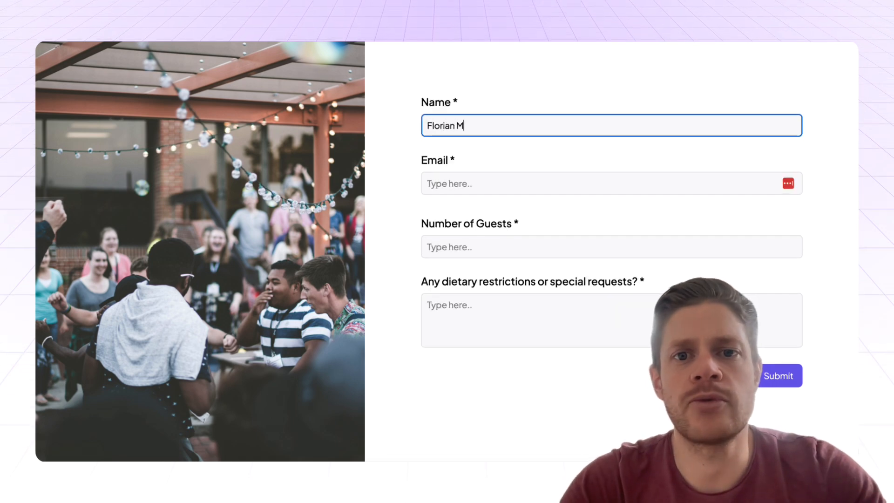
pyautogui.press('Tab')
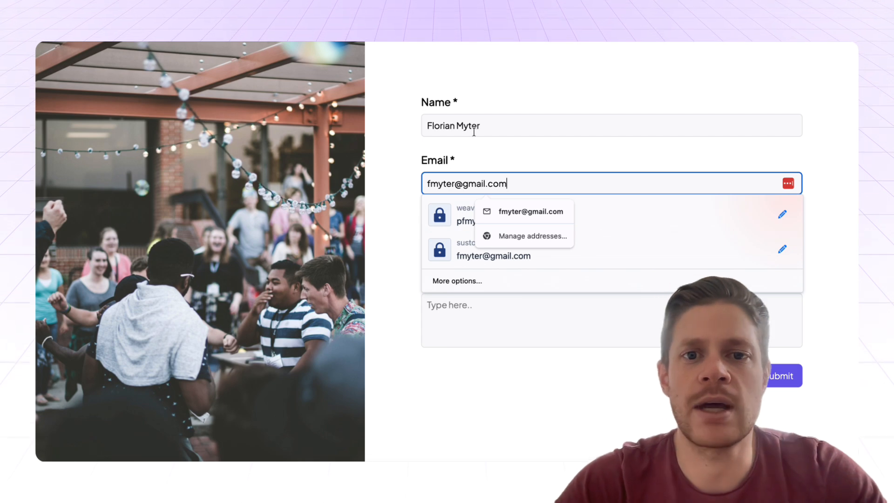
pyautogui.click(419, 117)
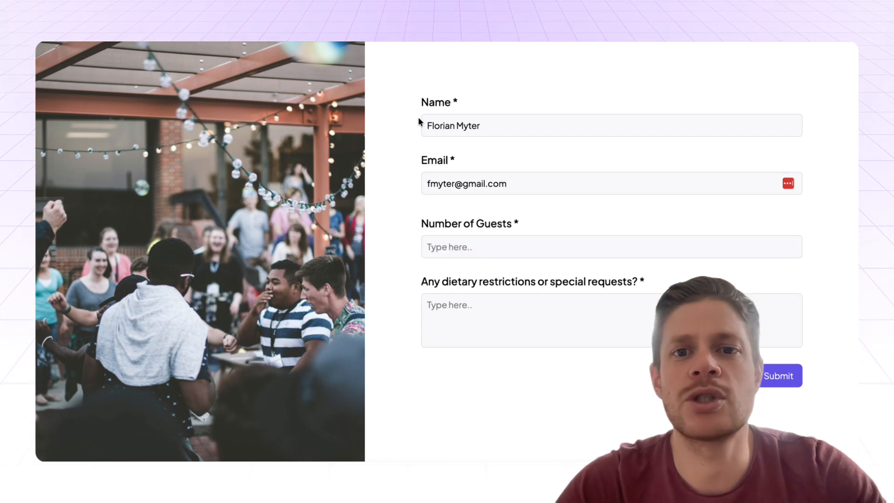
pyautogui.click(485, 250)
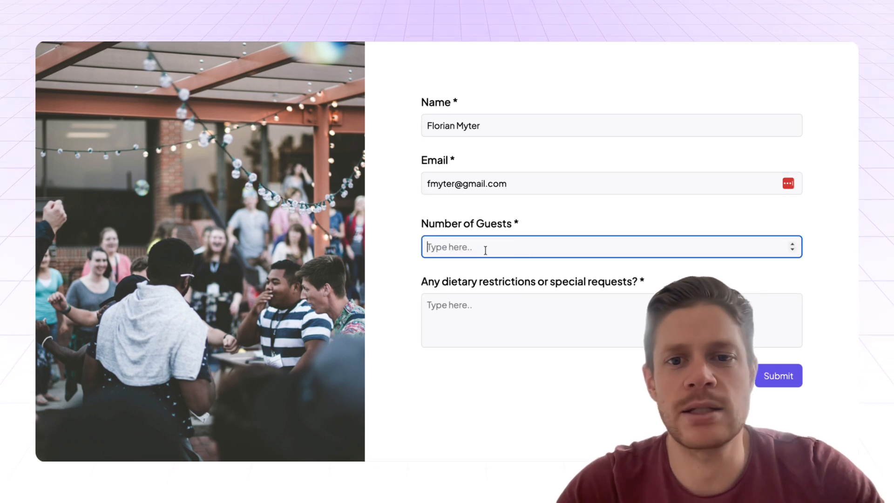
pyautogui.write('2')
pyautogui.click(519, 326)
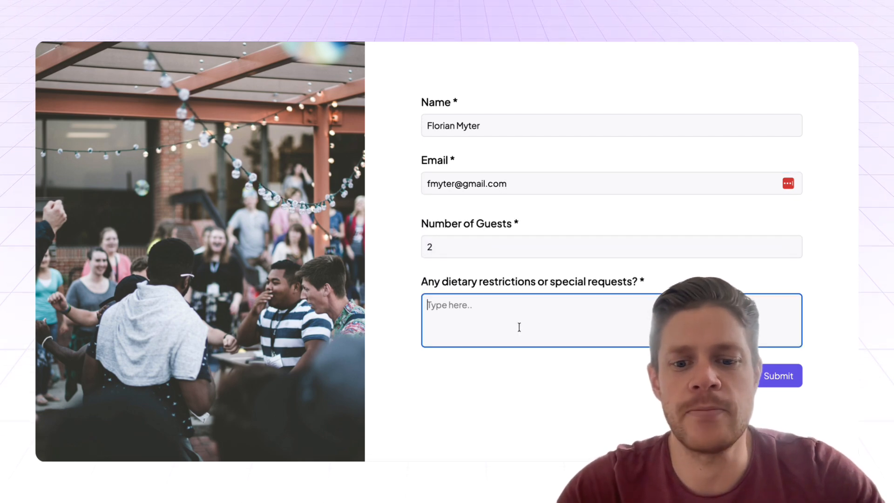
pyautogui.write('Veggie')
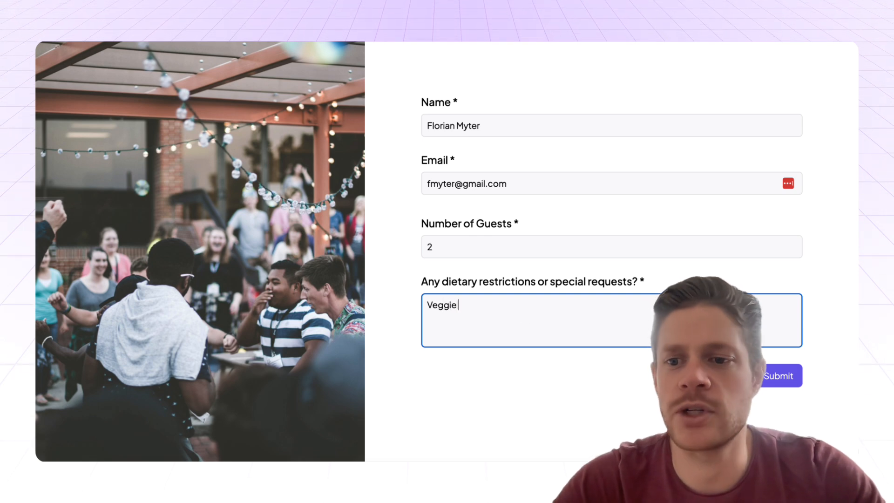
pyautogui.click(781, 376)
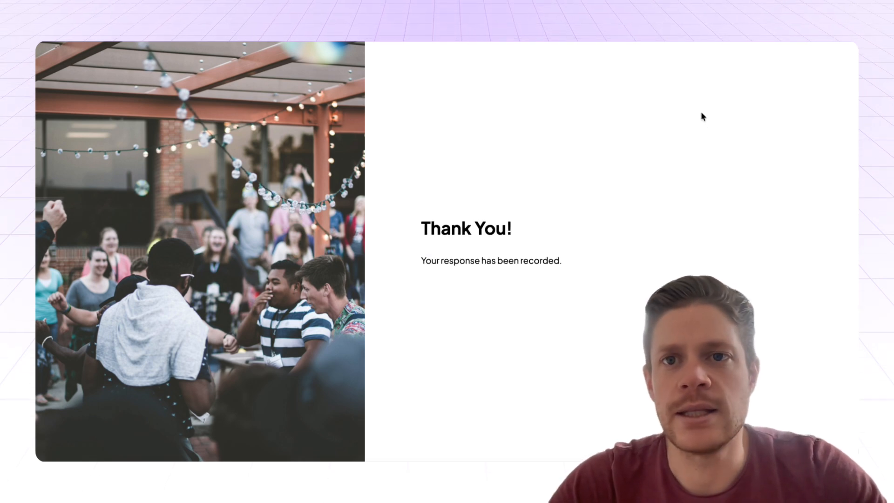
pyautogui.hotkey('ctrl', 'Tab')
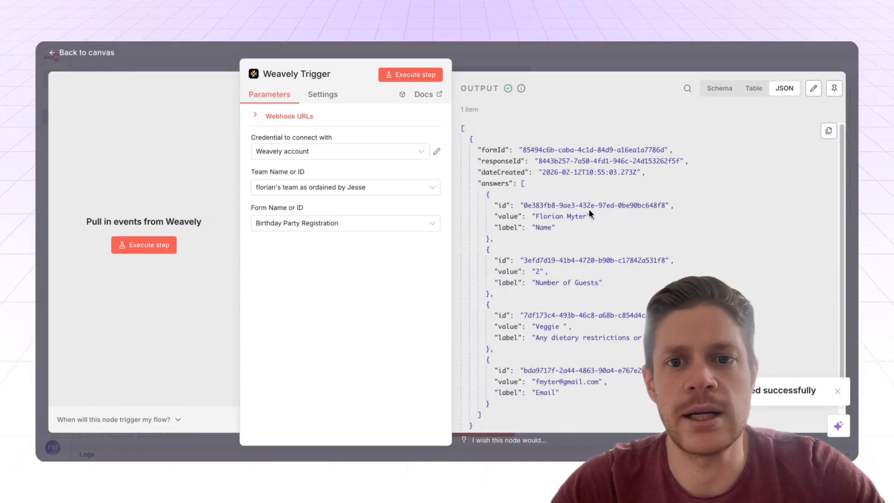
# Review the Weavely Trigger's captured JSON item and return to the canvas.
pyautogui.scroll(-1, 589, 214)
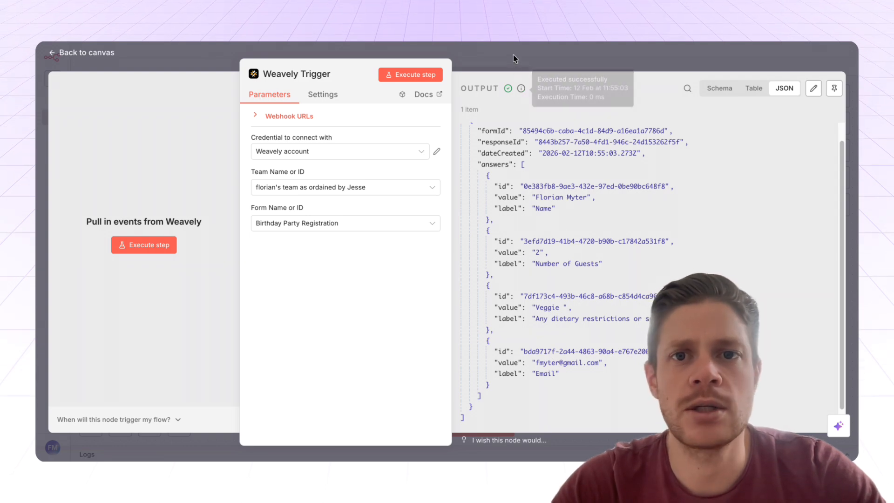
pyautogui.scroll(1, 775, 340)
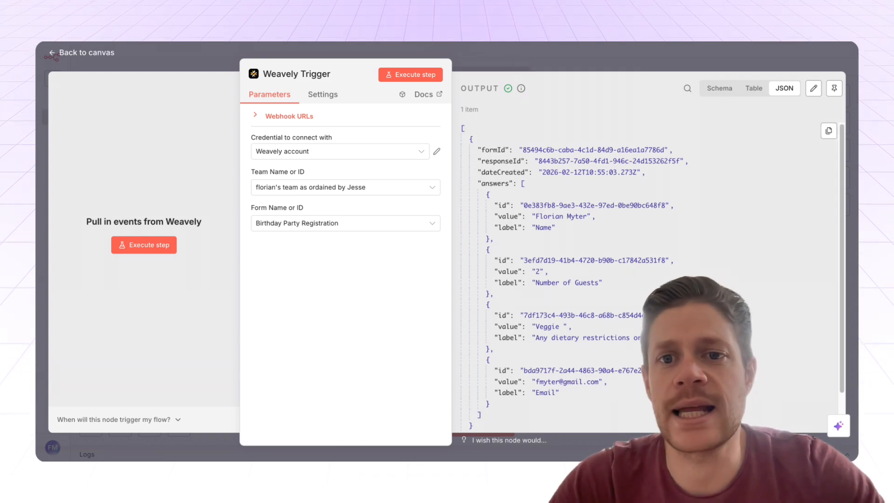
pyautogui.click(558, 61)
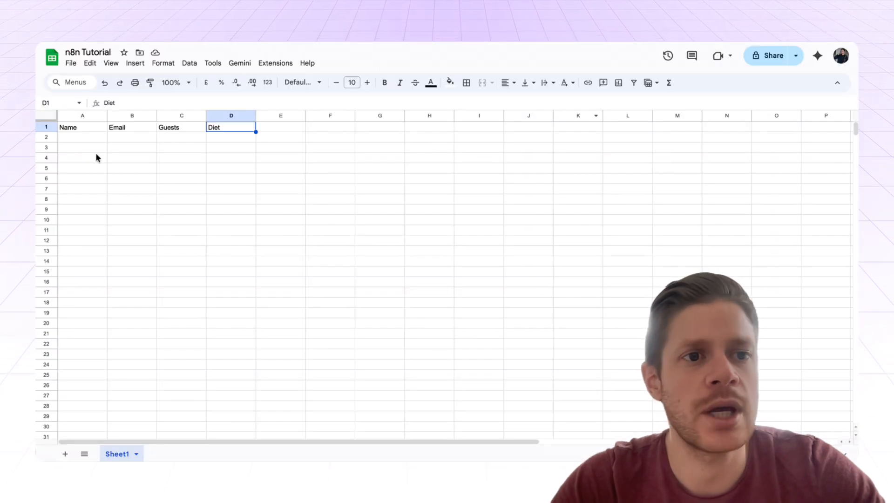
# Return from the n8n Tutorial sheet to the My workflow 4 canvas.
pyautogui.click(105, 136)
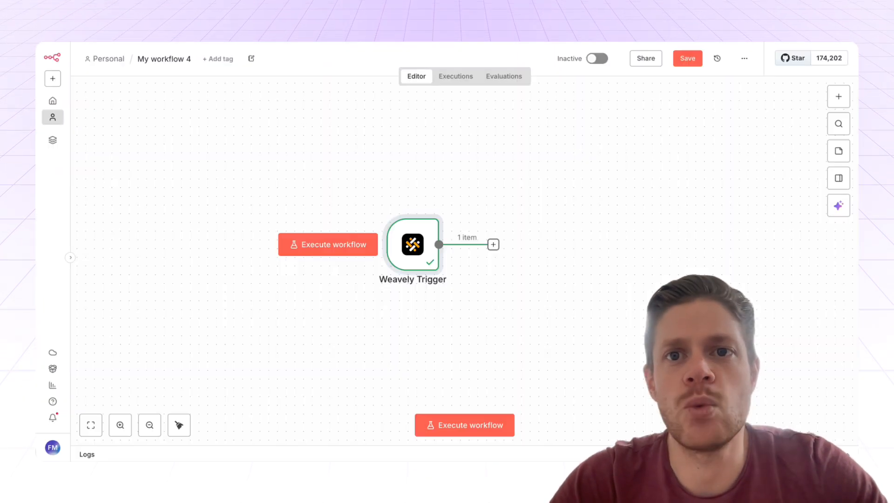
# Add a Google Sheets Append row in sheet node targeting the n8n Tutorial spreadsheet's Sheet1.
pyautogui.click(493, 246)
pyautogui.write('googl')
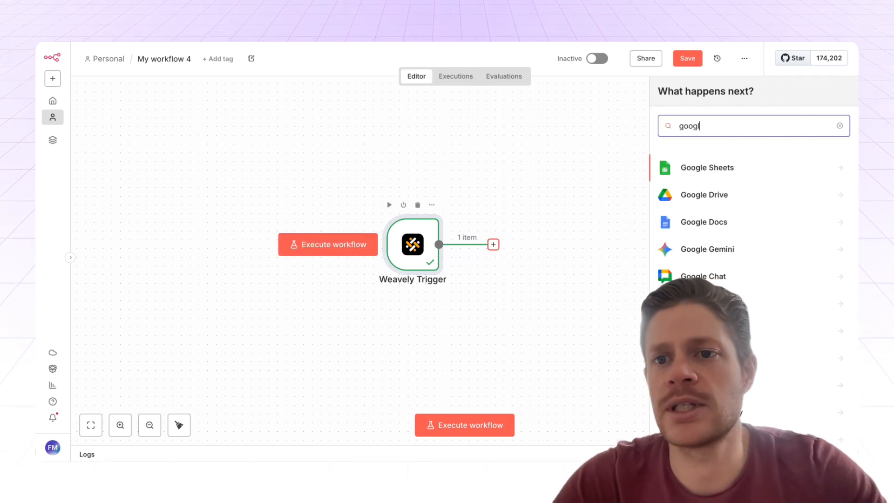
pyautogui.click(736, 167)
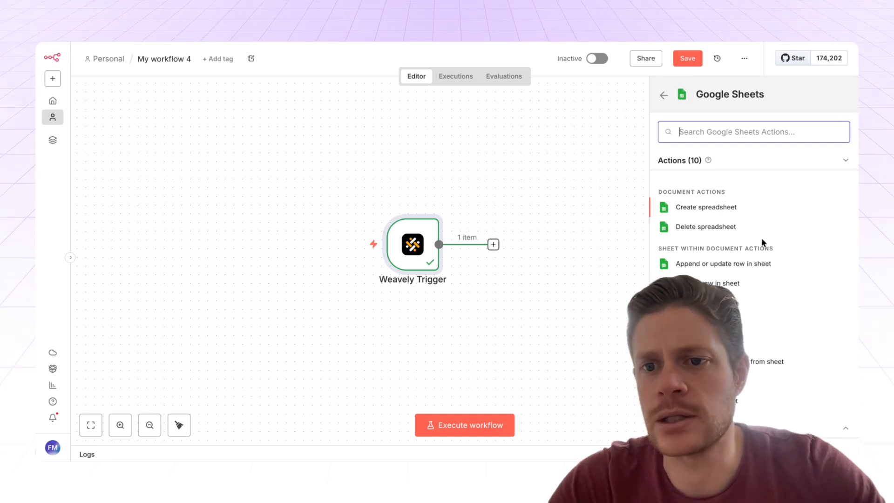
pyautogui.click(725, 284)
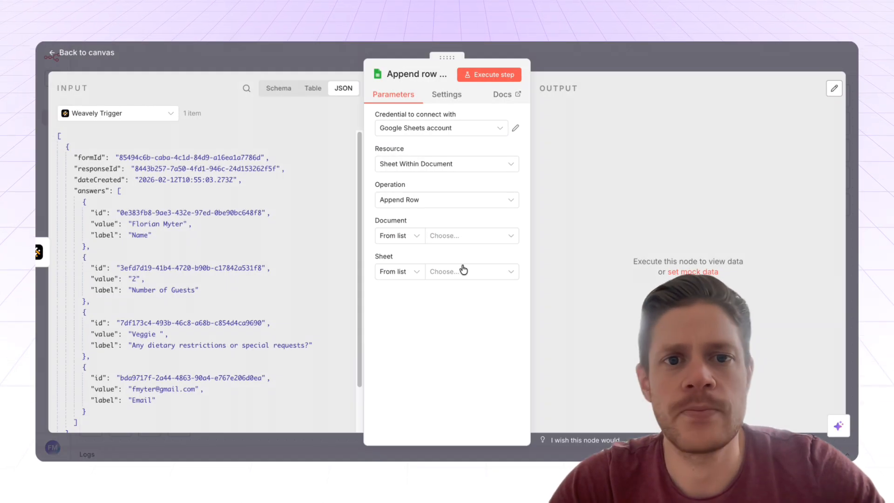
pyautogui.click(455, 236)
pyautogui.click(426, 283)
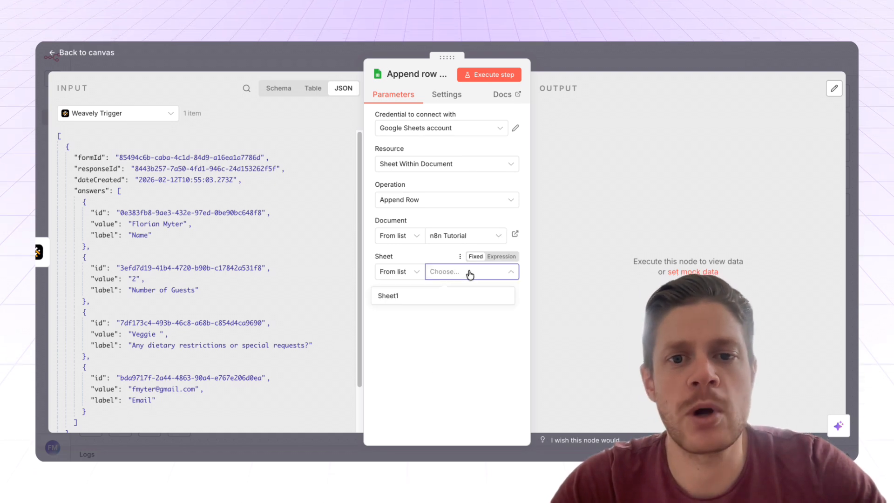
pyautogui.click(448, 295)
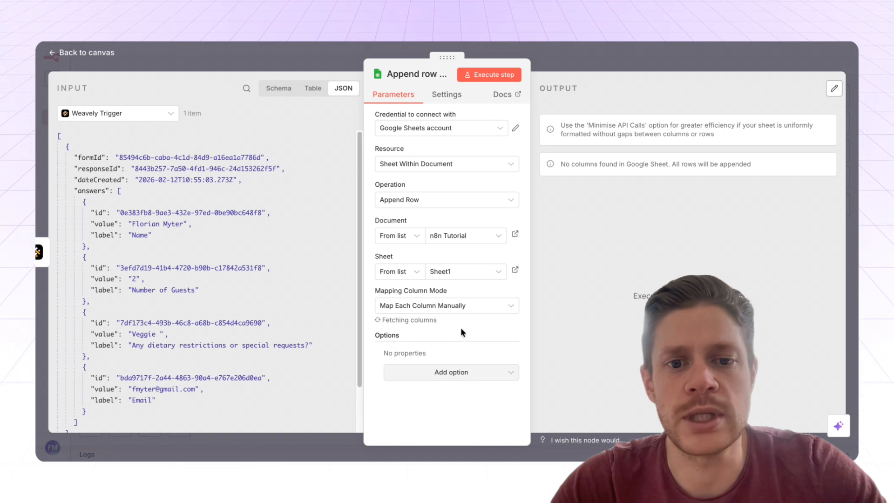
# Map the form answers into the Name, Email, Guests and Diet columns.
pyautogui.scroll(-3, 460, 327)
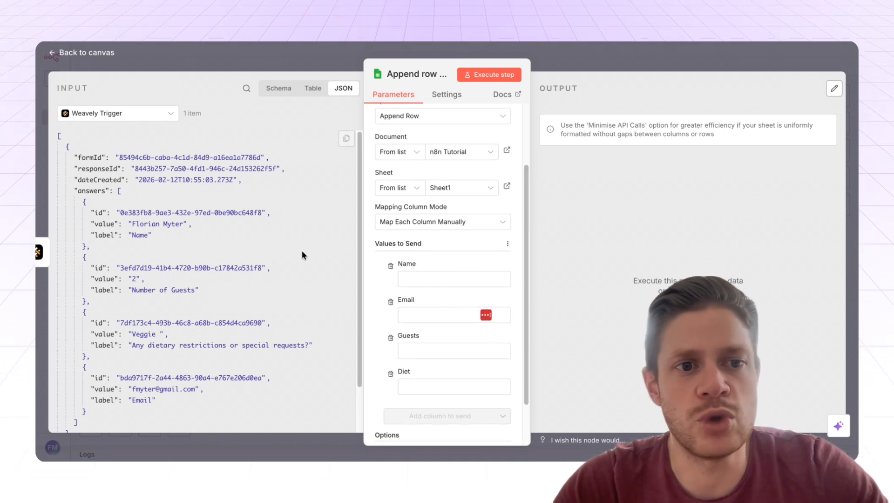
pyautogui.scroll(-2, 443, 265)
pyautogui.scroll(-1, 281, 219)
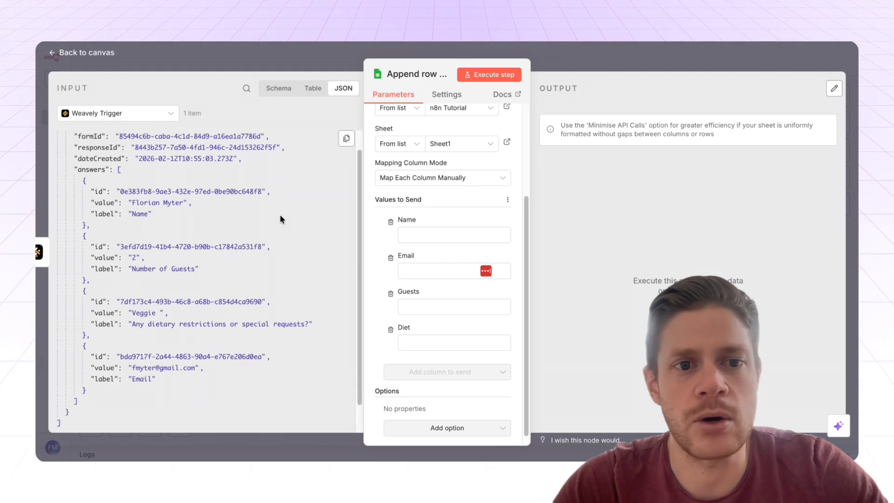
pyautogui.moveTo(150, 203); pyautogui.dragTo(408, 240)
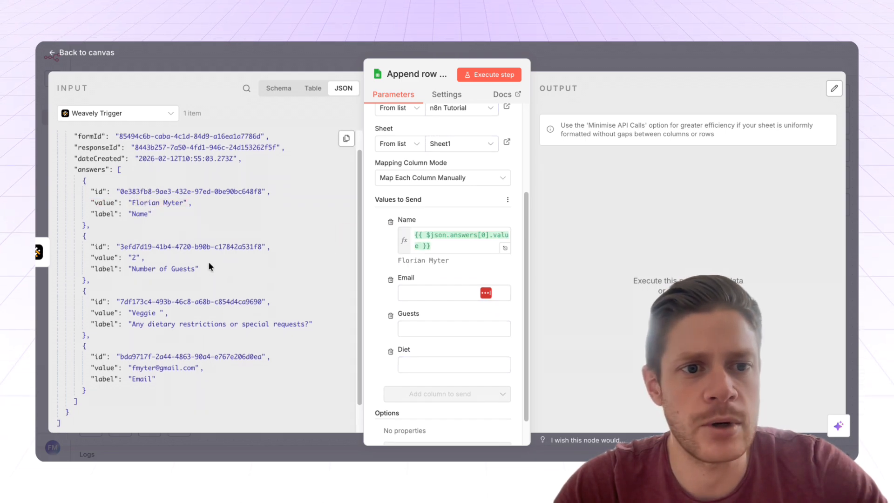
pyautogui.moveTo(165, 269); pyautogui.dragTo(429, 330)
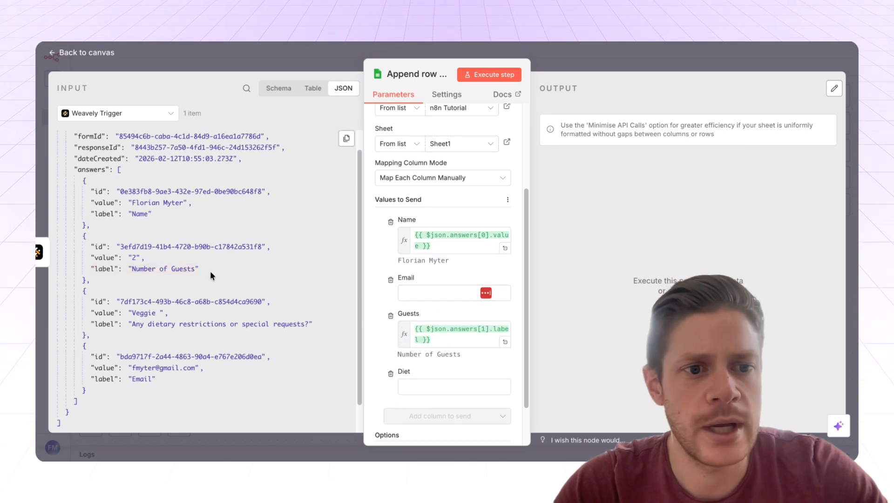
pyautogui.scroll(1, 211, 271)
pyautogui.moveTo(159, 381); pyautogui.dragTo(427, 296)
pyautogui.scroll(-3, 384, 288)
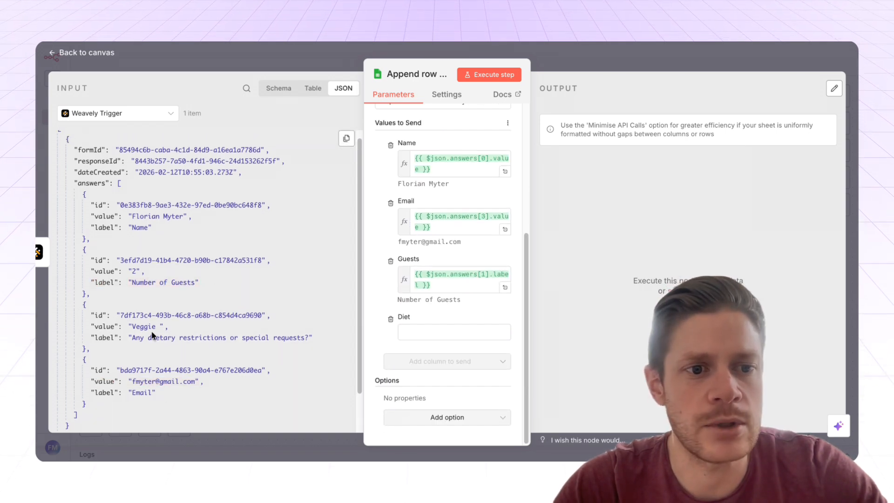
pyautogui.moveTo(138, 327); pyautogui.dragTo(414, 333)
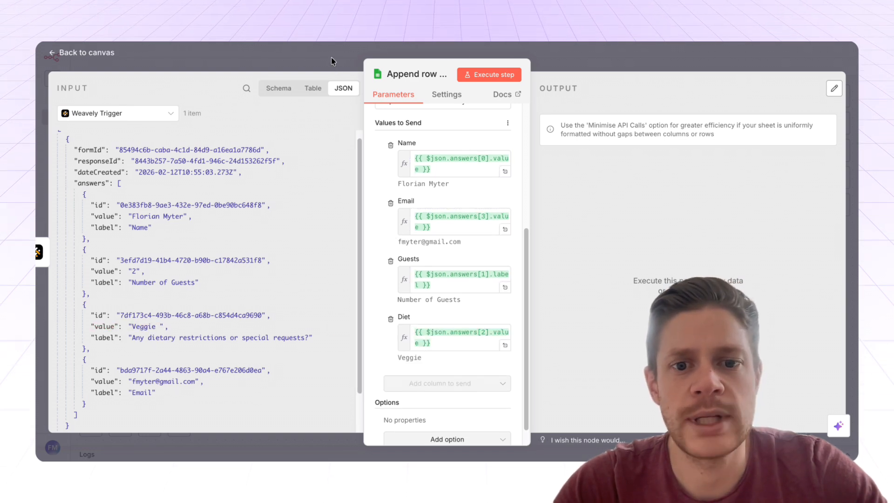
pyautogui.scroll(5, 402, 233)
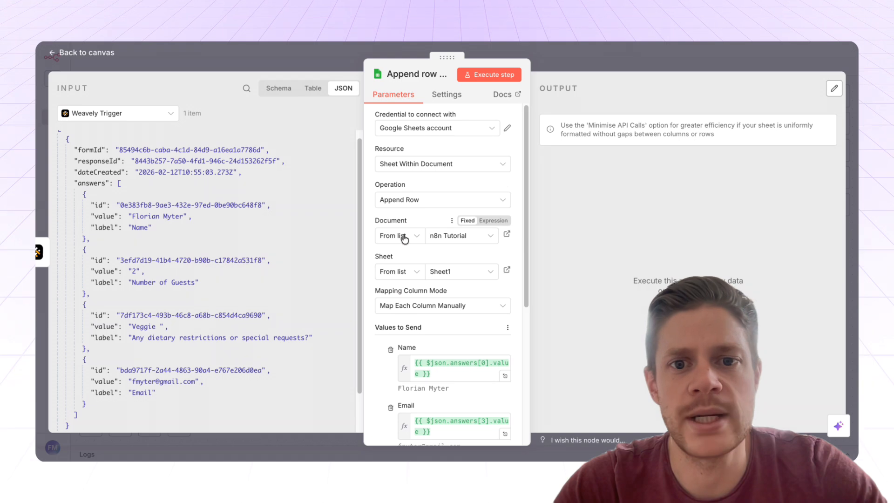
pyautogui.click(335, 61)
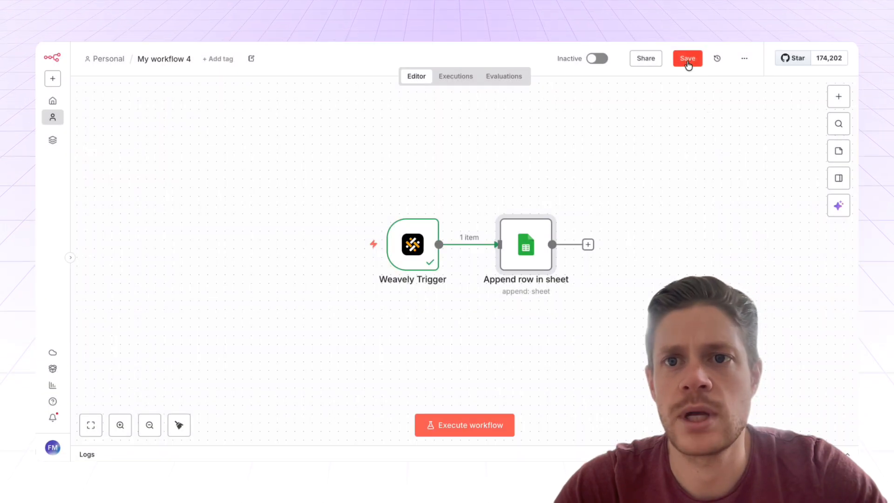
# Save My workflow 4, set it Active, and dismiss the activation notice and Production Checklist.
pyautogui.click(687, 60)
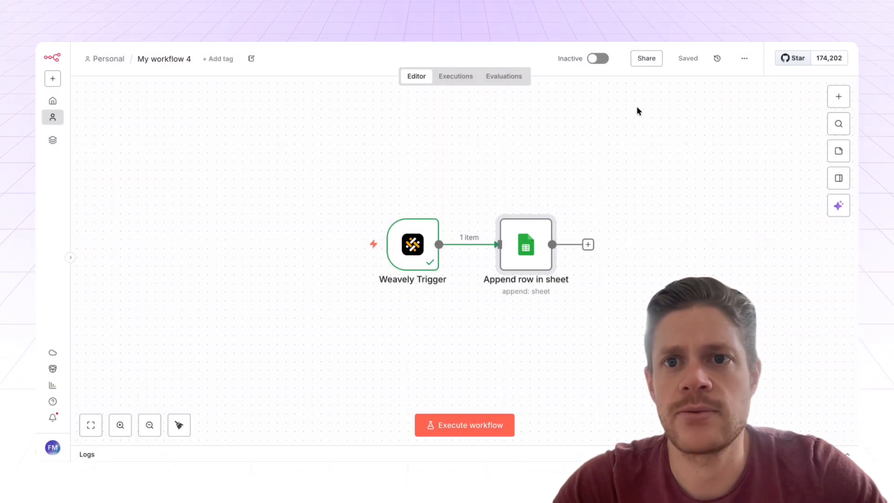
pyautogui.click(597, 58)
pyautogui.click(543, 284)
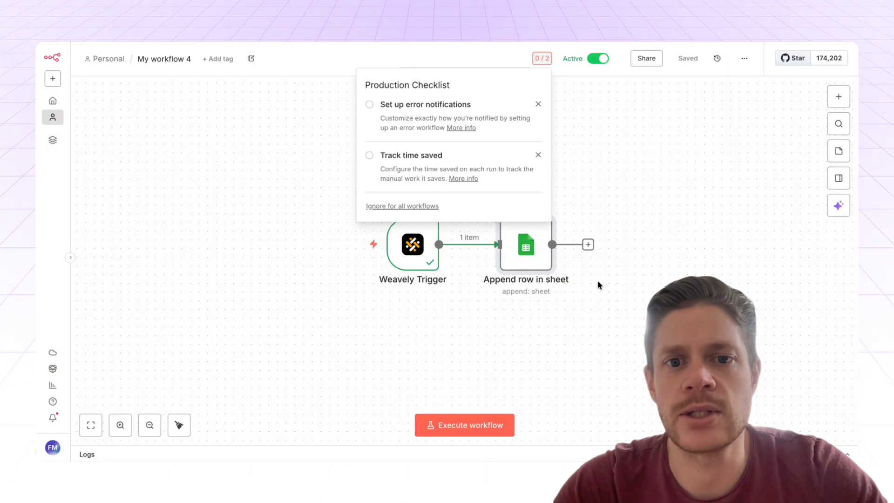
pyautogui.click(598, 218)
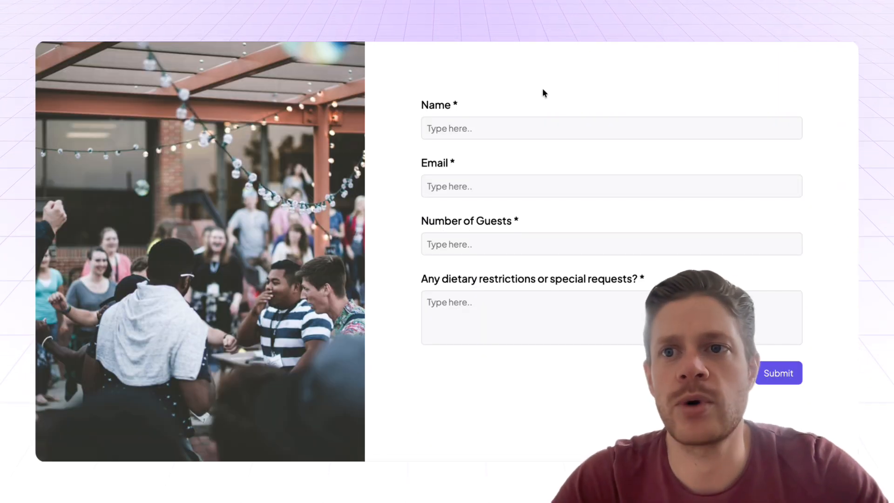
# Reload the registration form and enter the registrant's name and e-mail address.
pyautogui.press('super+r')
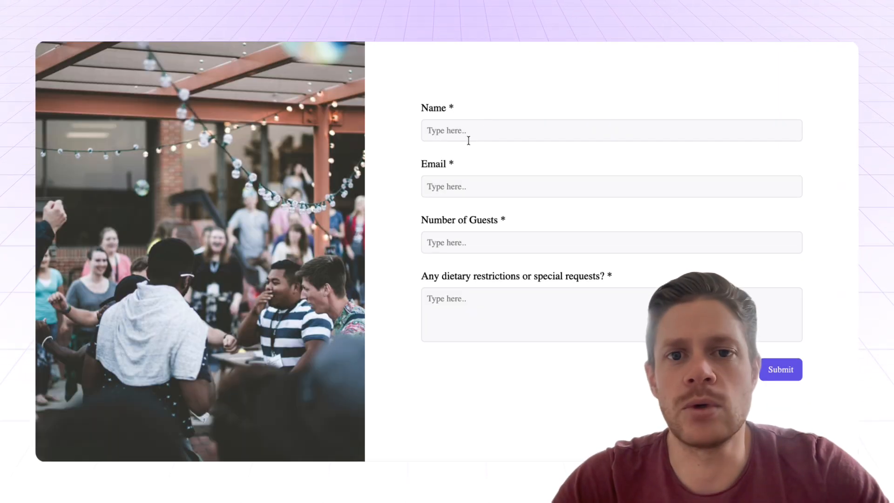
pyautogui.click(469, 137)
pyautogui.write('Florian')
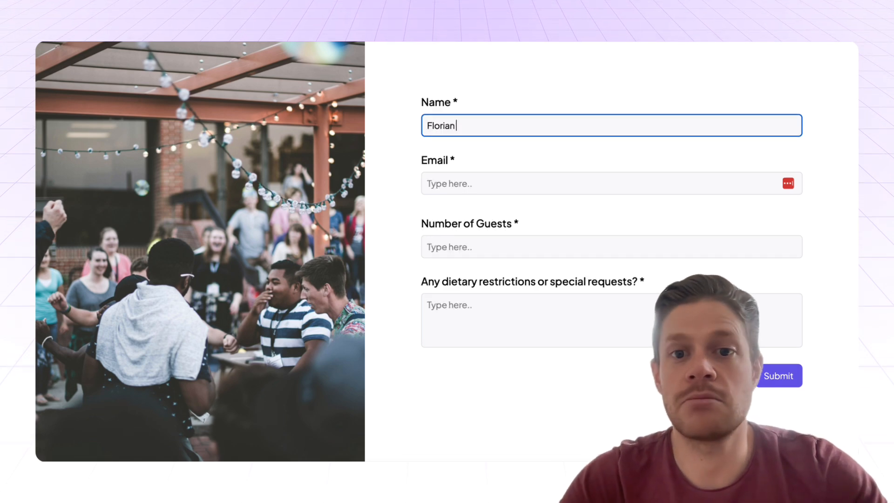
pyautogui.press('Tab')
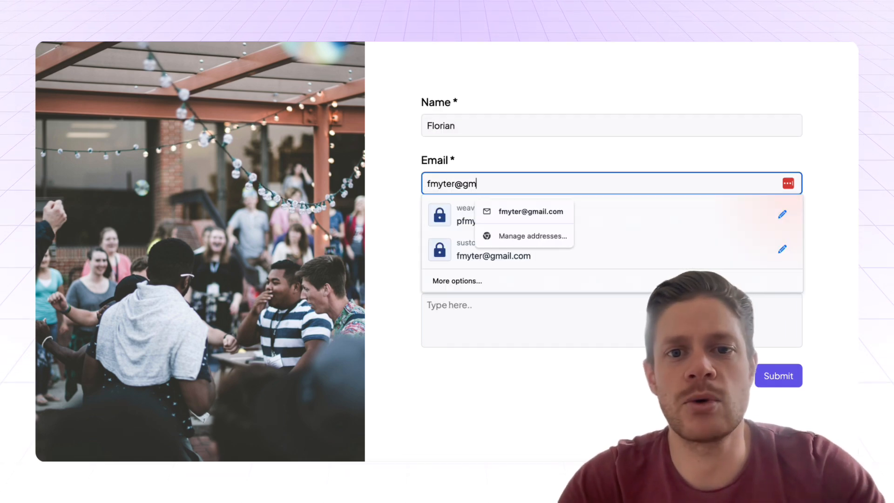
pyautogui.click(395, 94)
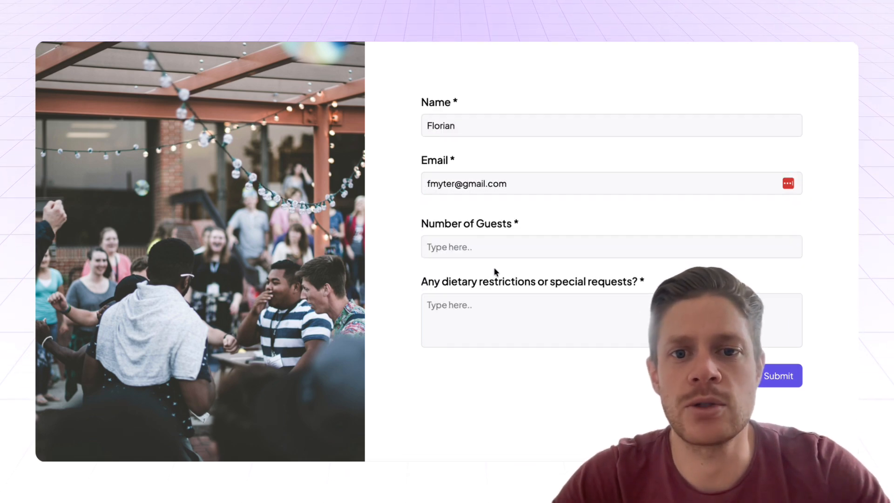
# Enter 2 guests and Veggie as the dietary request, then submit the registration.
pyautogui.click(496, 248)
pyautogui.write('2')
pyautogui.click(509, 309)
pyautogui.write('V')
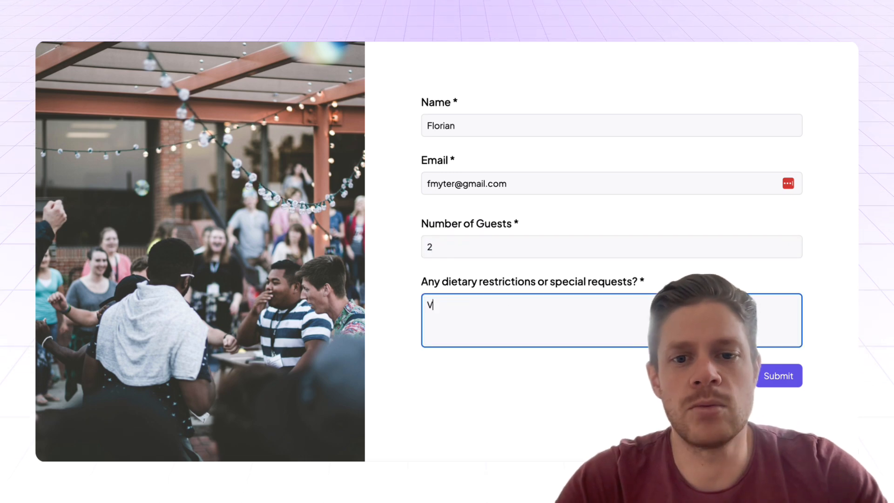
pyautogui.write('eggie')
pyautogui.click(773, 377)
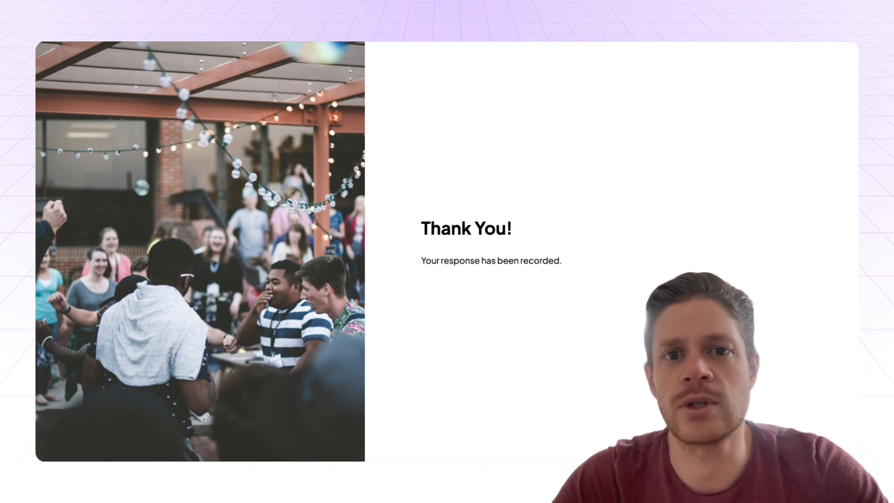
pyautogui.hotkey('ctrl', 'Tab')
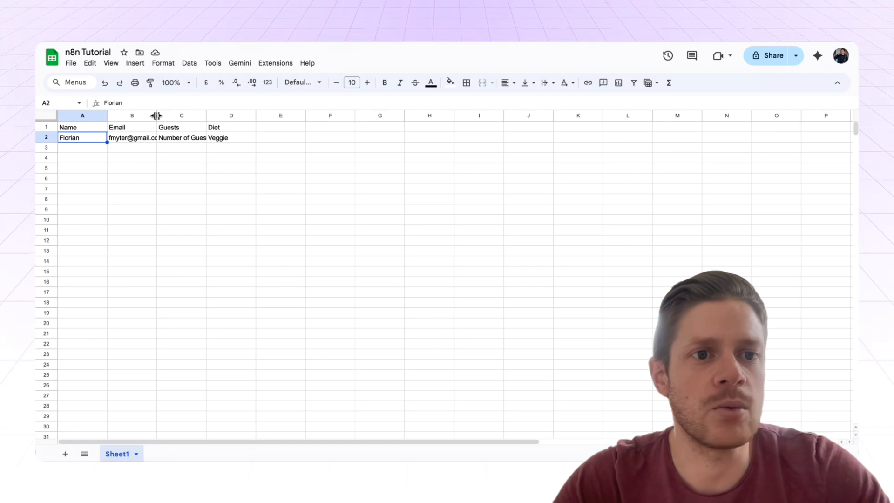
# Widen column B to show the e-mail, then inspect the successful run's Weavely Trigger data in n8n.
pyautogui.moveTo(156, 115); pyautogui.dragTo(181, 116)
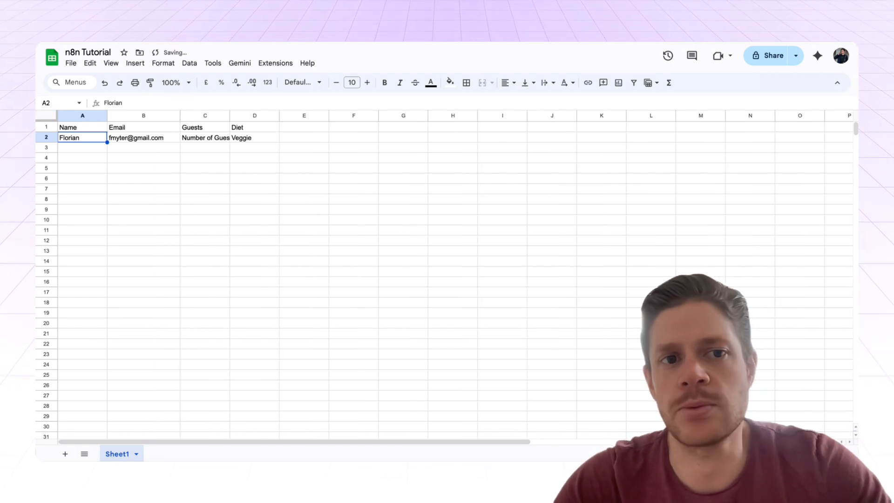
pyautogui.click(610, 13)
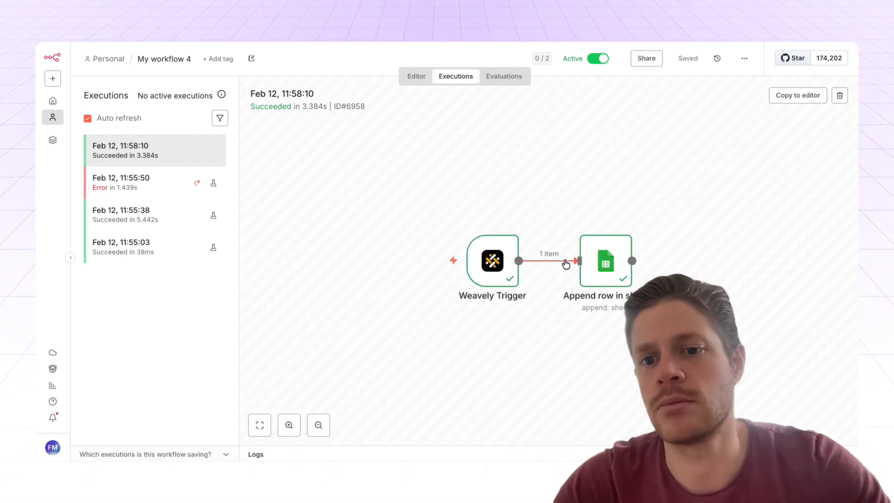
pyautogui.doubleClick(498, 267)
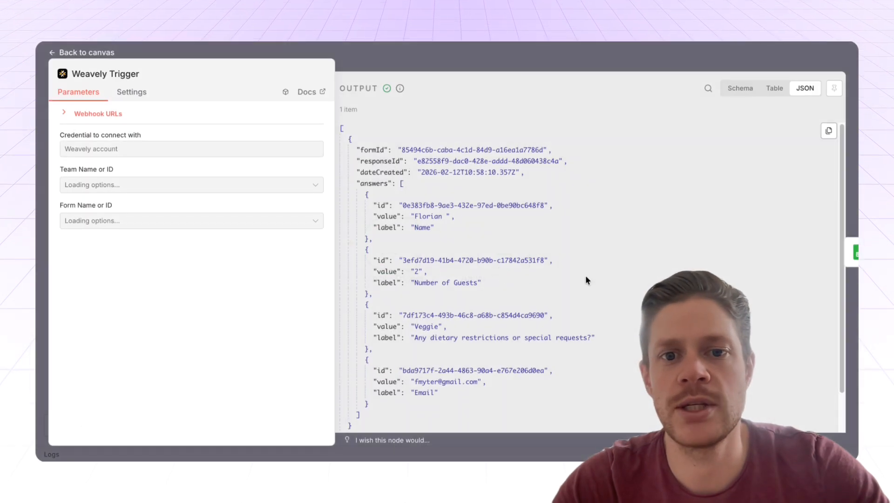
pyautogui.click(529, 62)
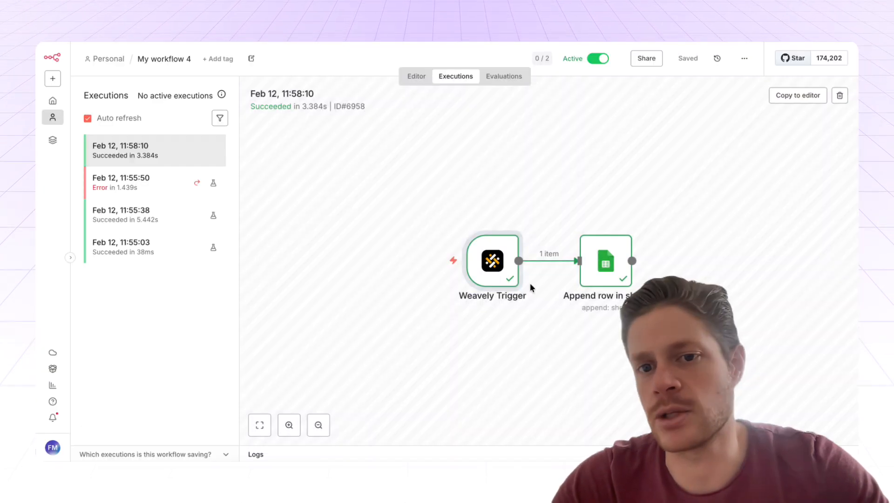